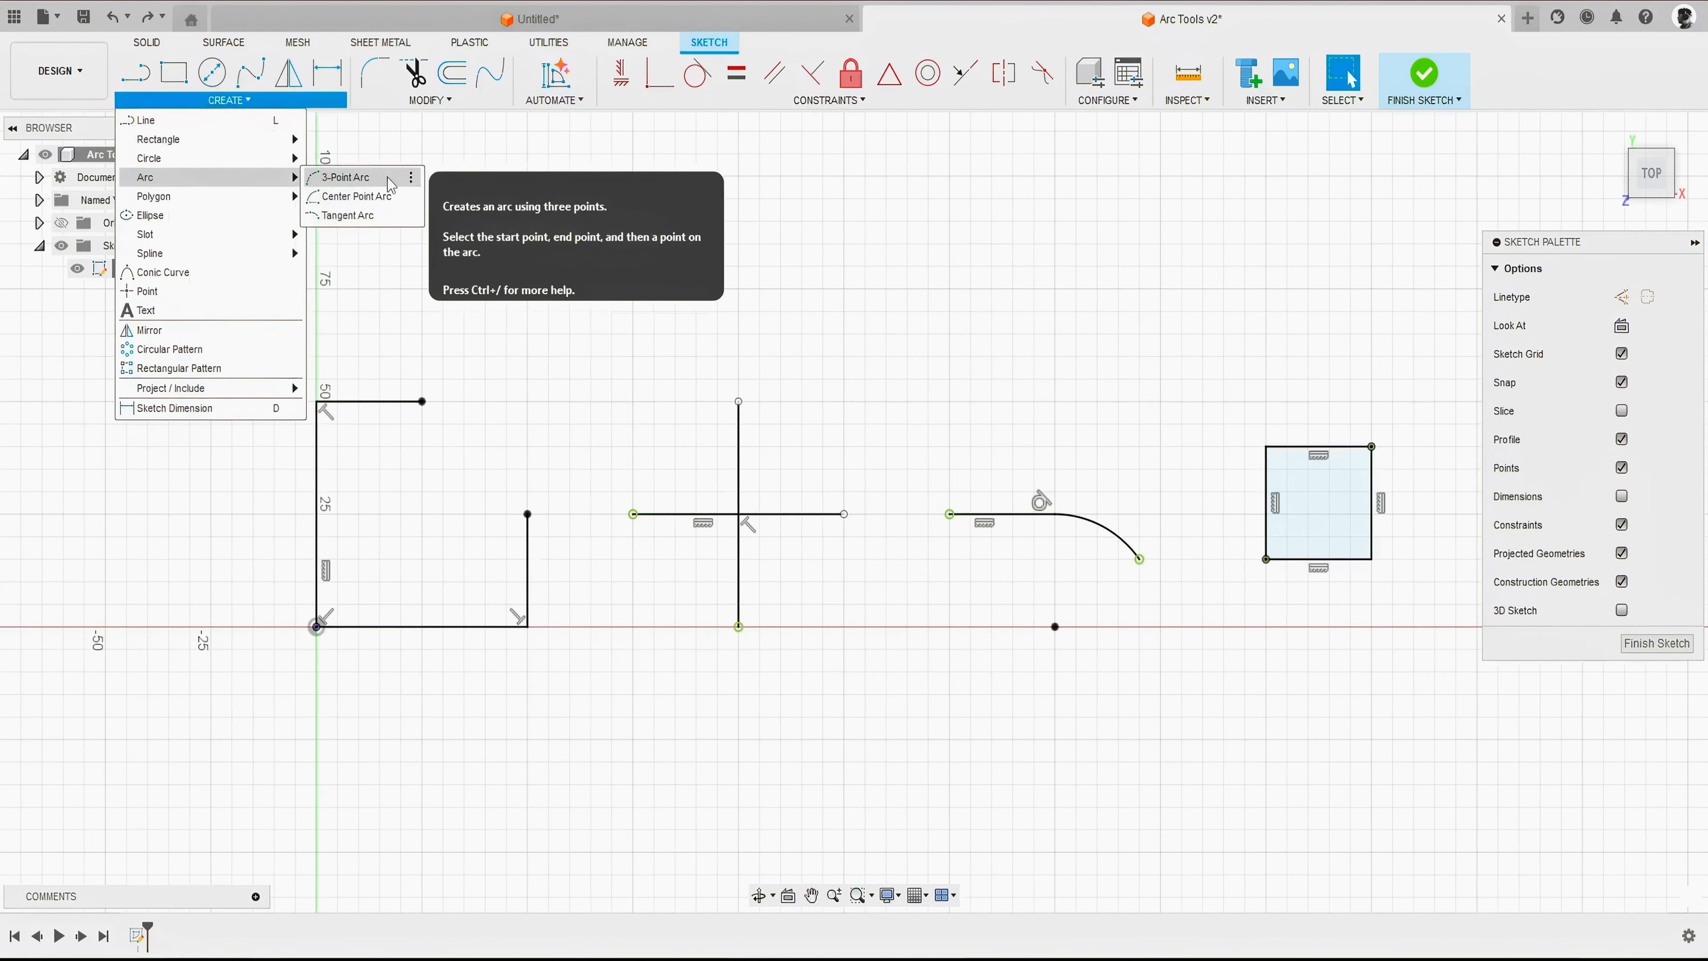
pyautogui.click(411, 180)
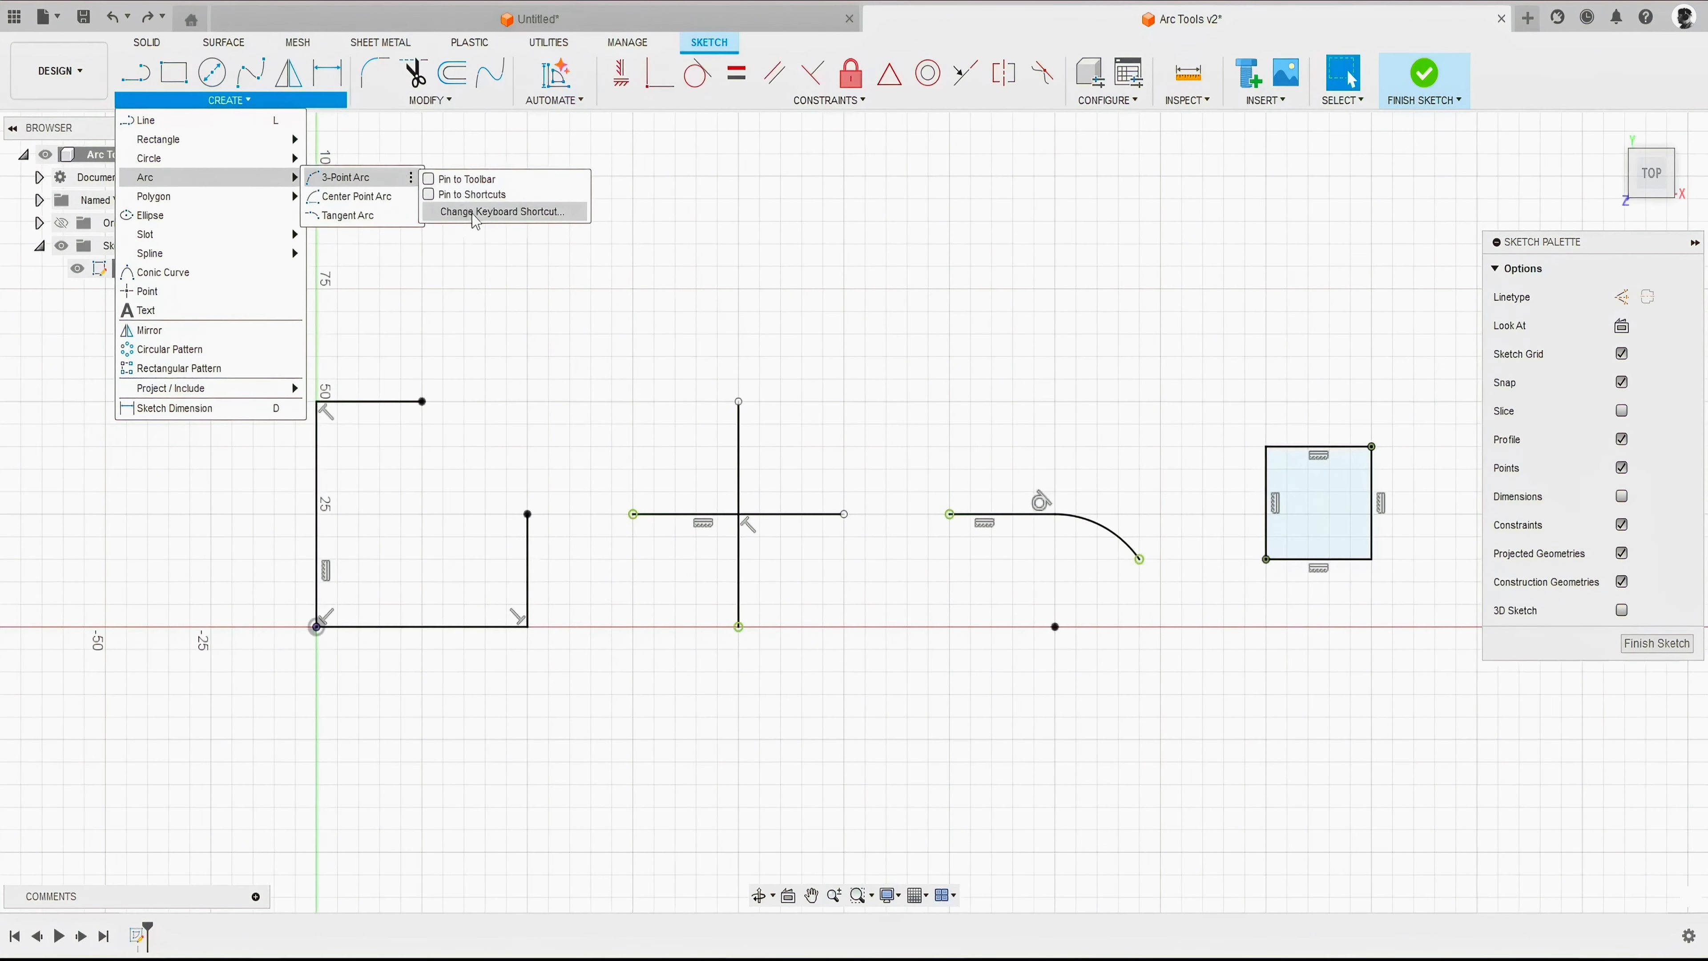
pyautogui.click(494, 213)
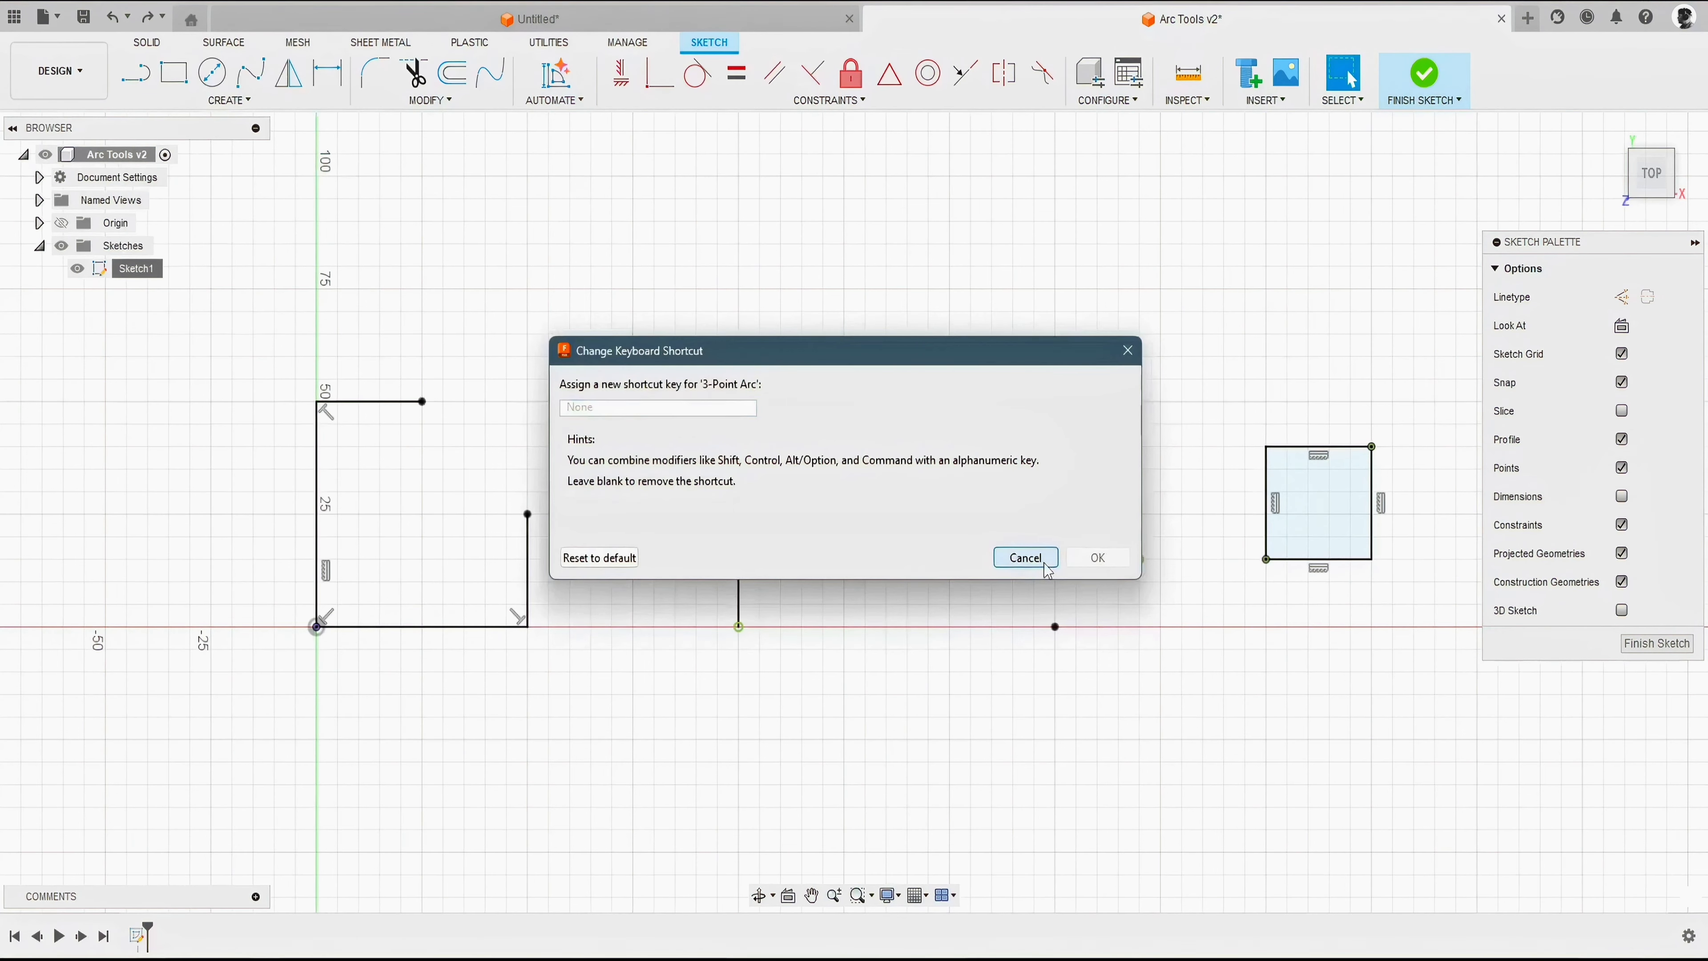
pyautogui.click(1023, 560)
# Step: Draw a 3-point arc joining the two open ends of the L-shaped outline at the origin, bulging outward to close the profile
pyautogui.click(228, 100)
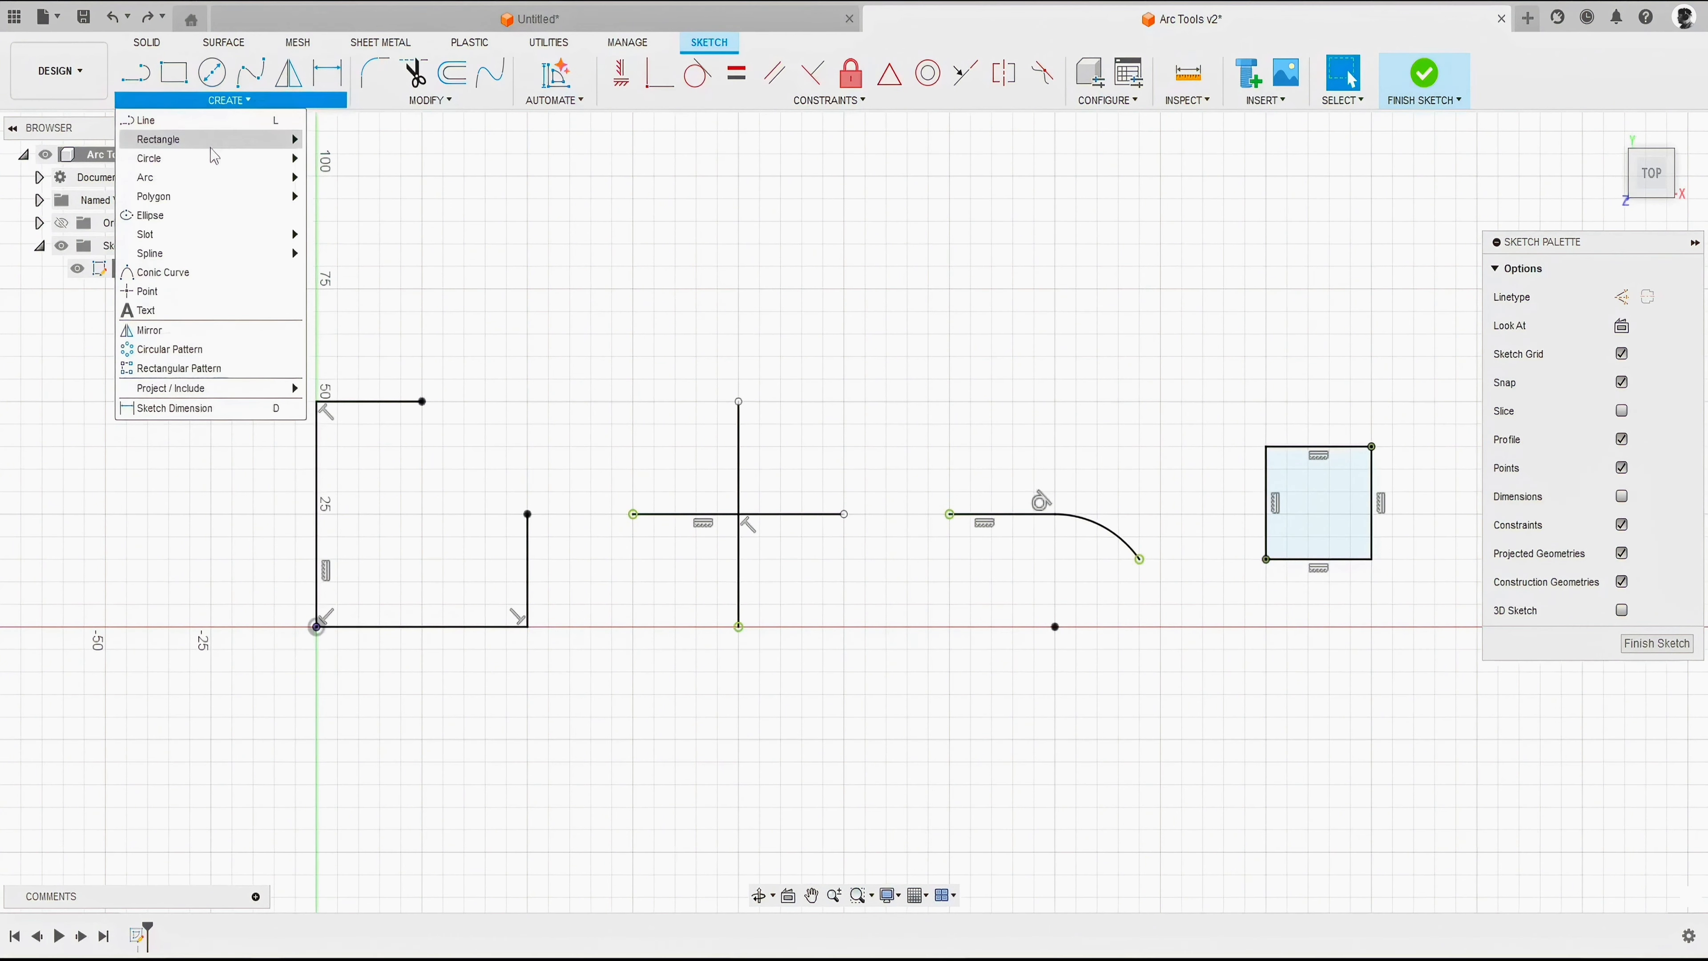
pyautogui.moveTo(291, 183)
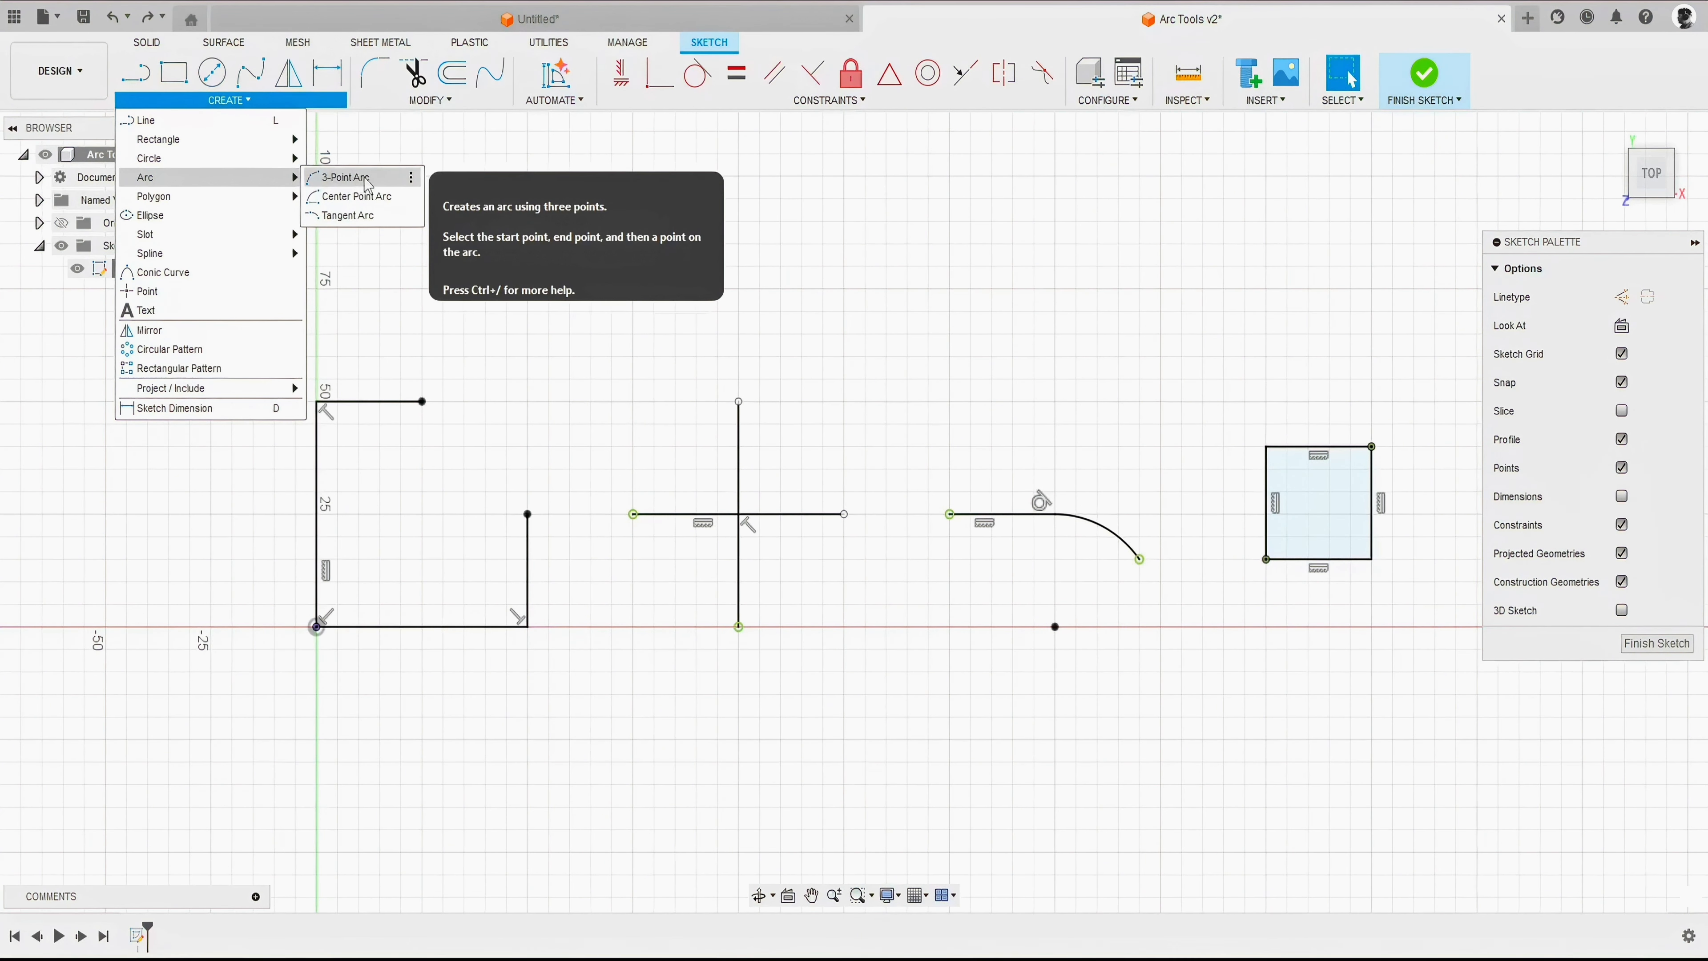
pyautogui.click(375, 180)
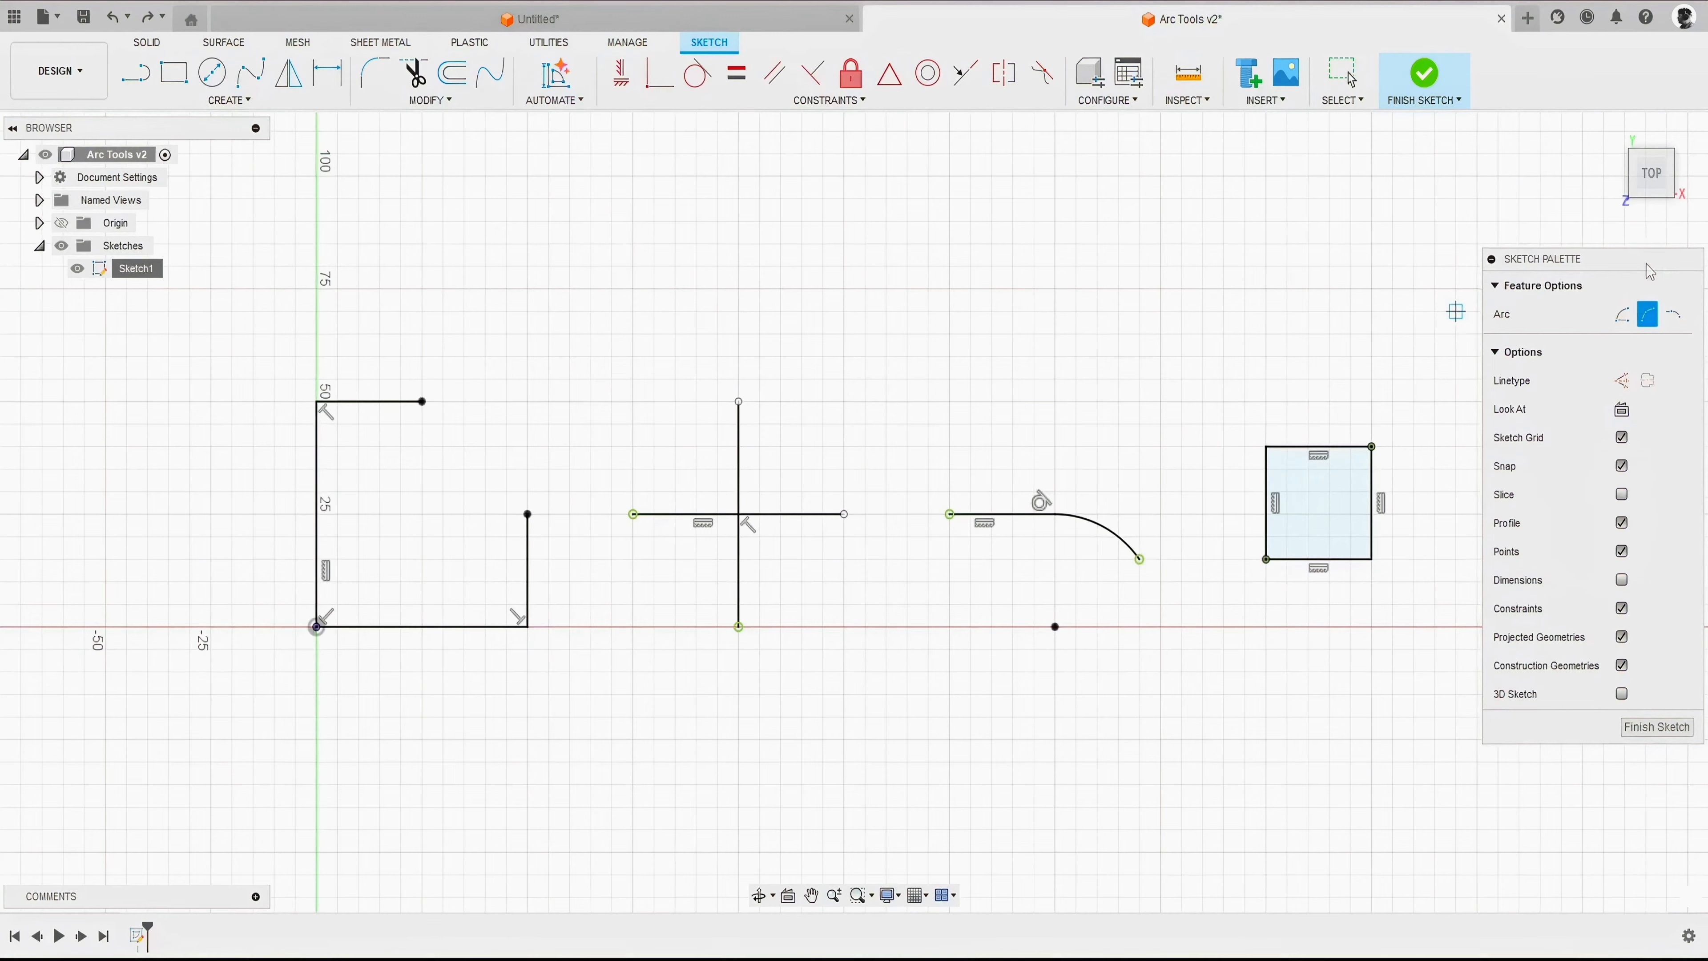
pyautogui.moveTo(1649, 272); pyautogui.dragTo(980, 289)
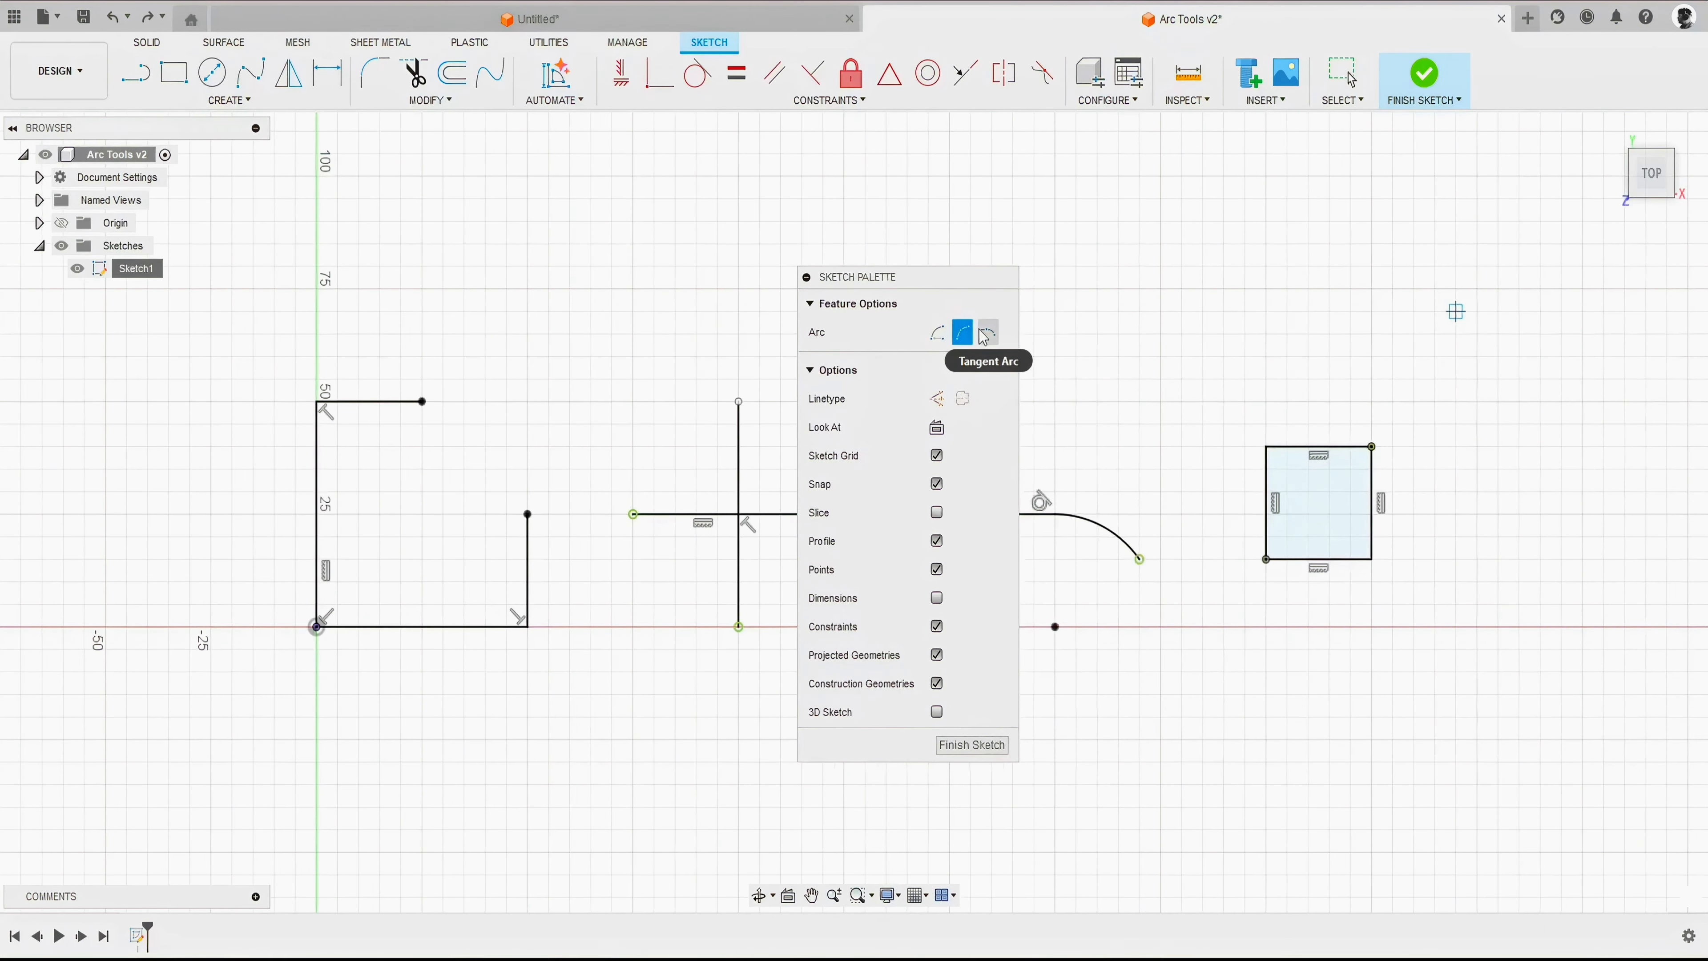
pyautogui.moveTo(920, 287); pyautogui.dragTo(1605, 284)
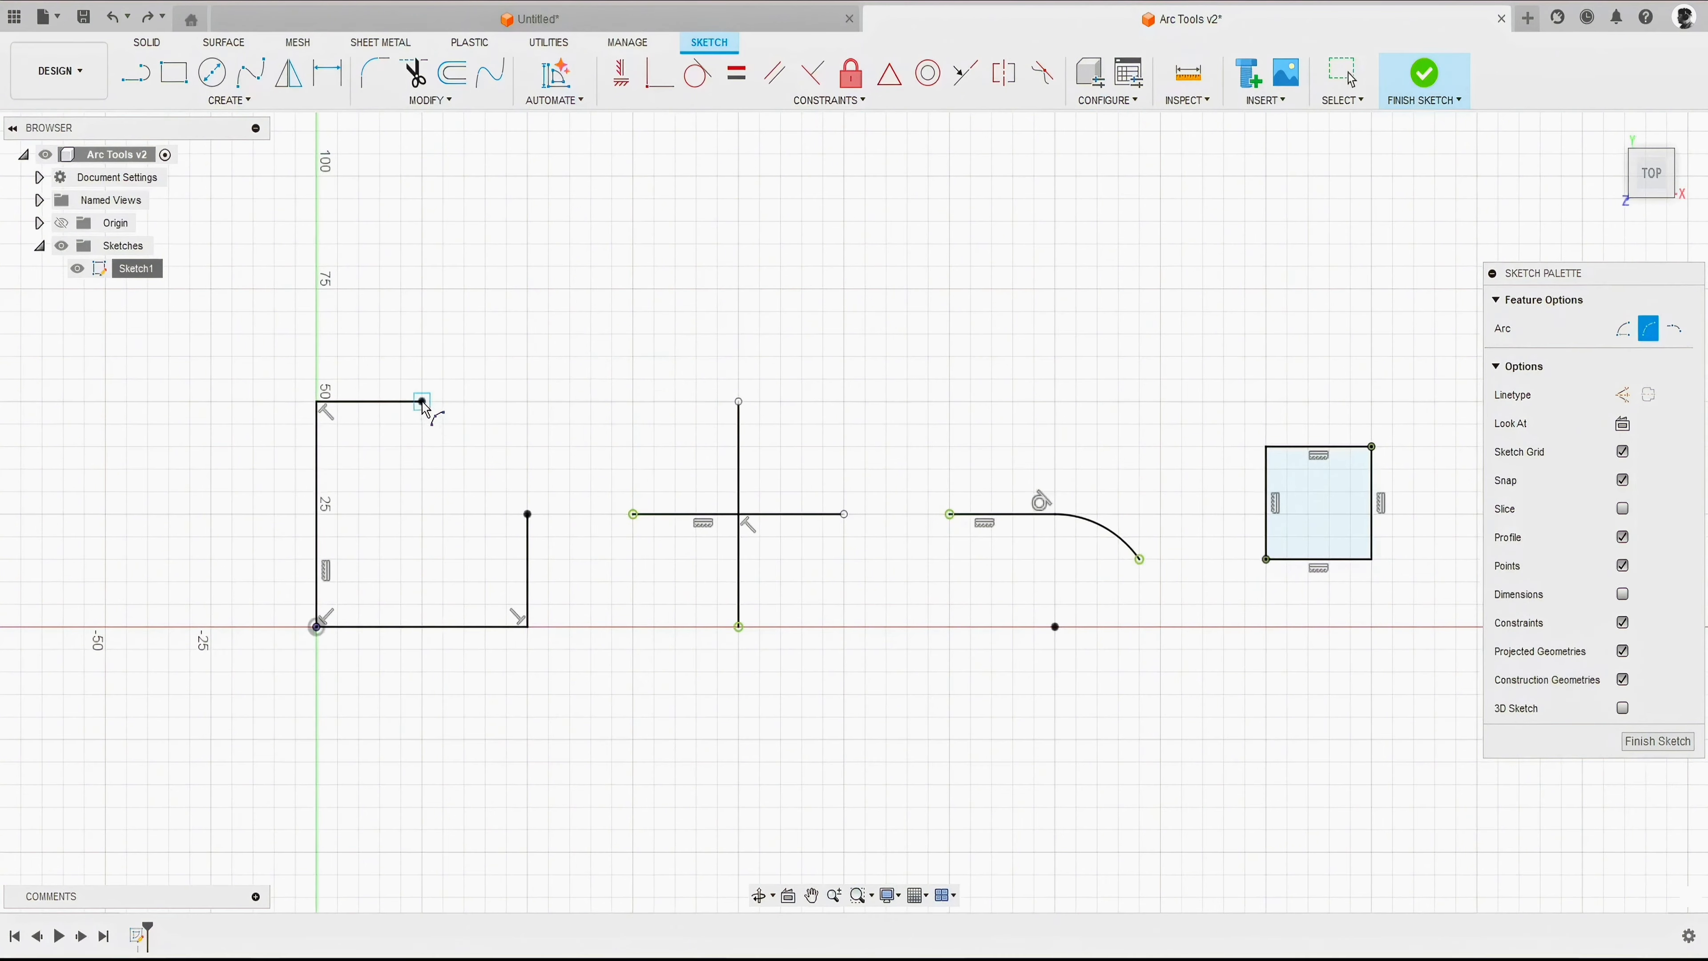
pyautogui.click(422, 402)
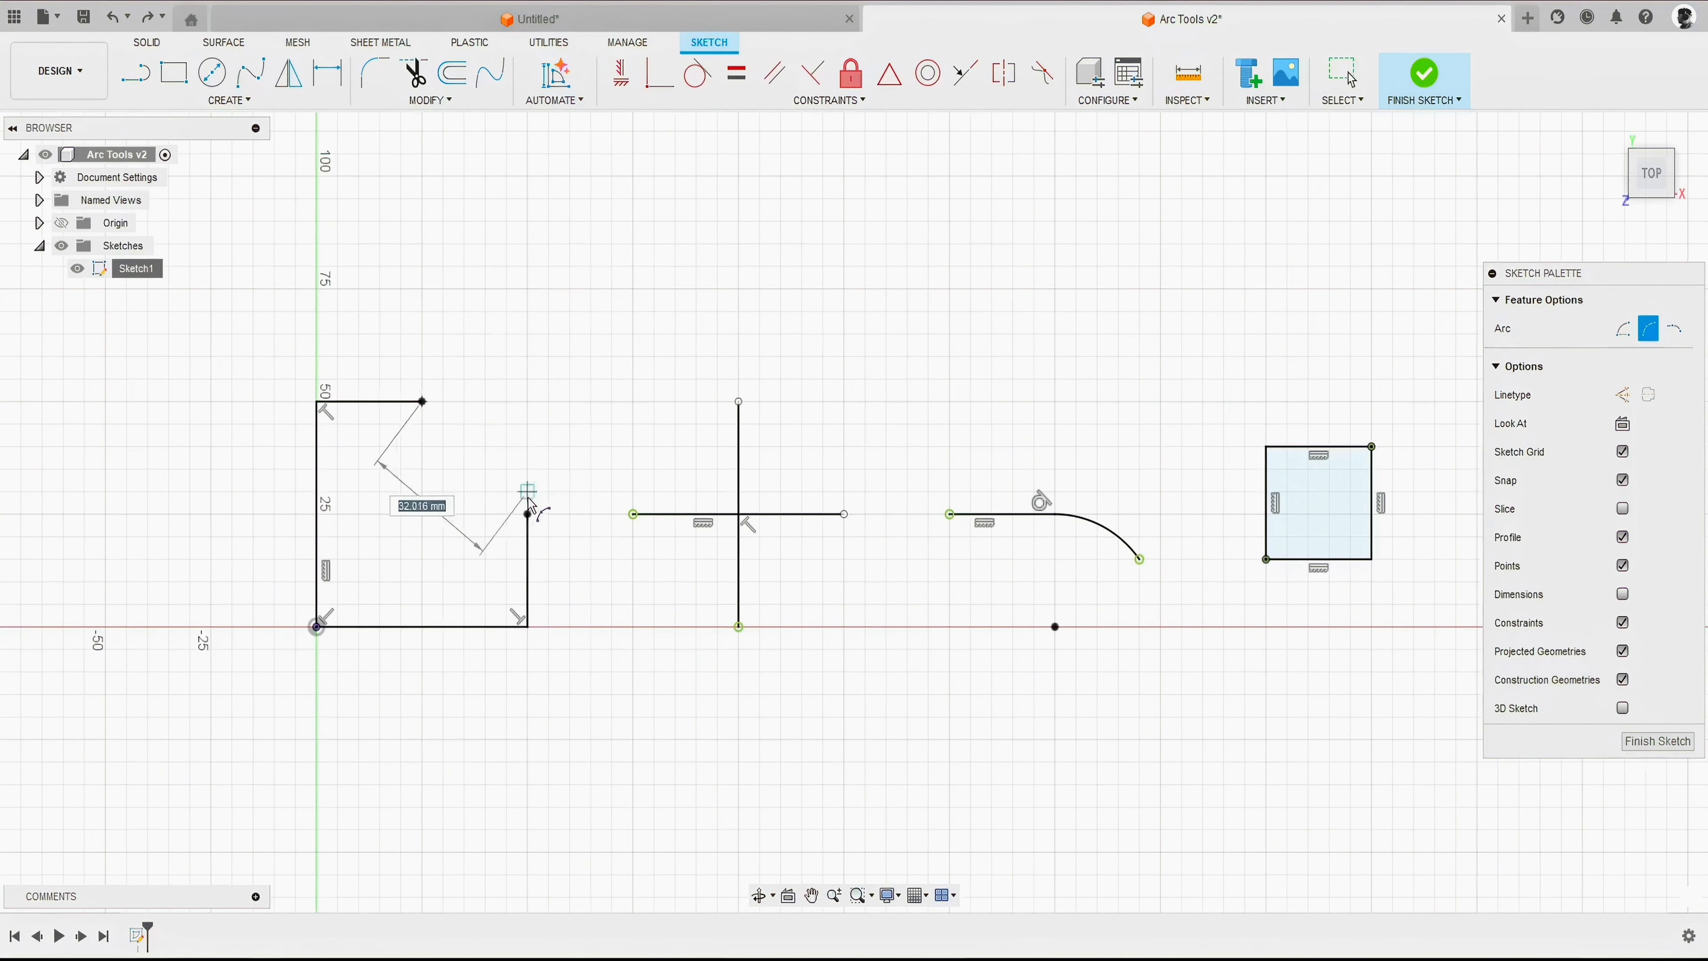
pyautogui.click(528, 514)
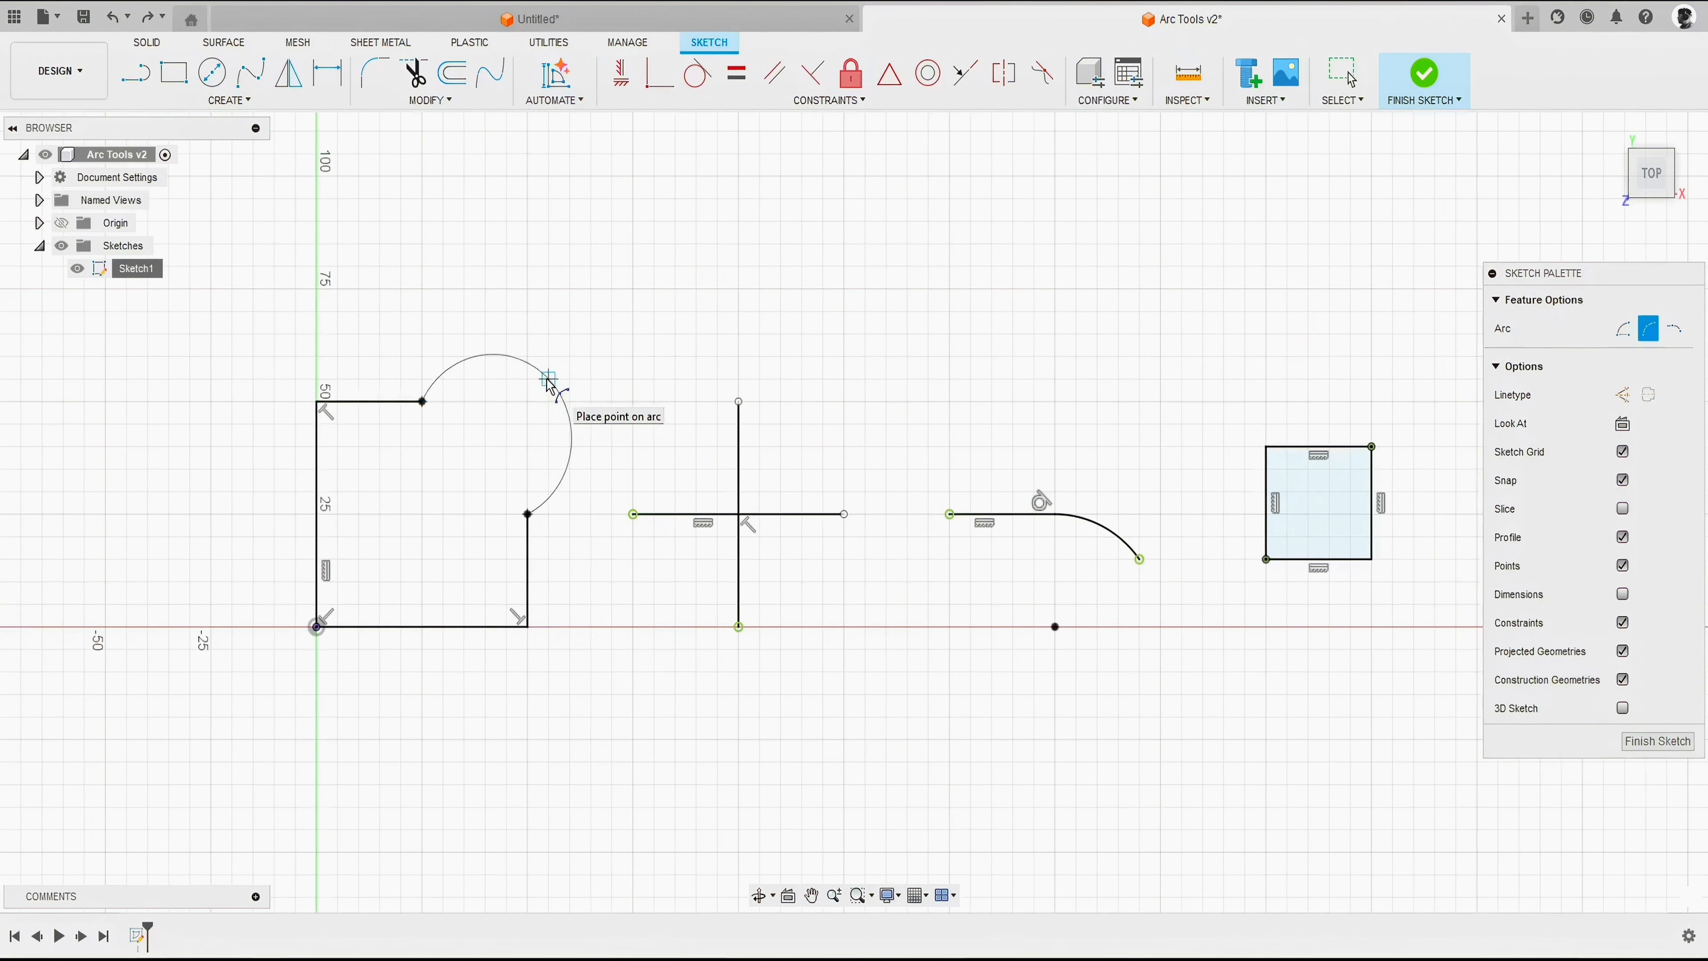
pyautogui.click(548, 382)
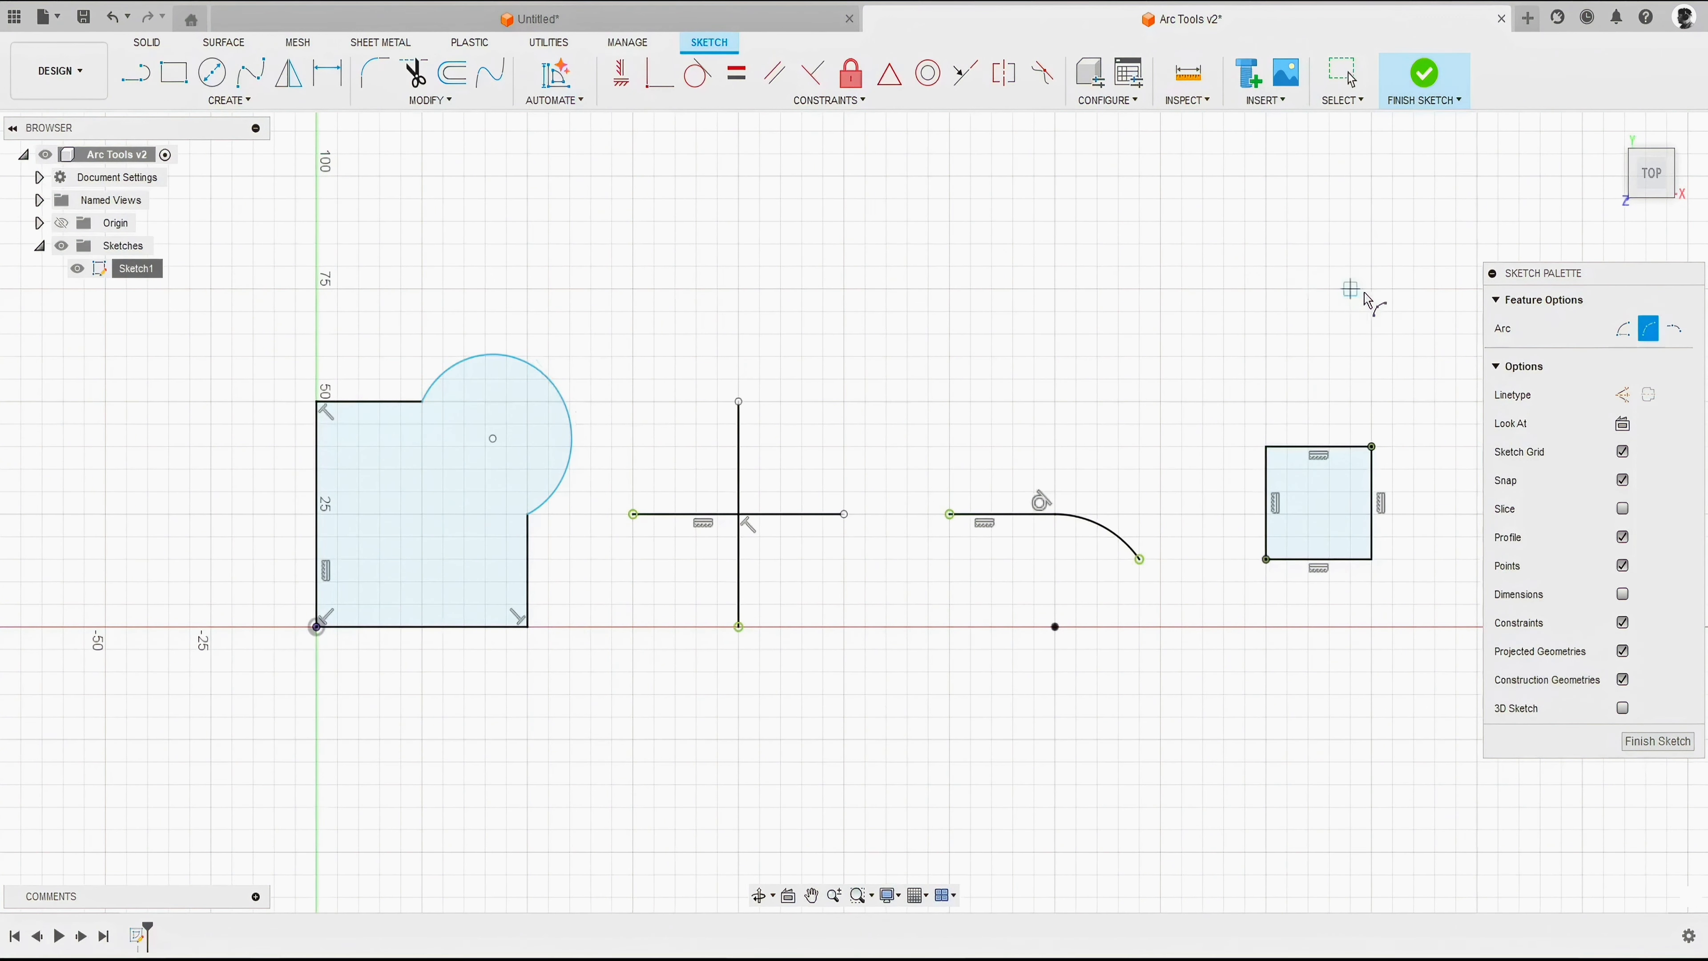
# Step: Draw a three-quarter center point arc about the crossing of the two lines, from the horizontal line's left end clockwise to the vertical line's lower end
pyautogui.click(1623, 329)
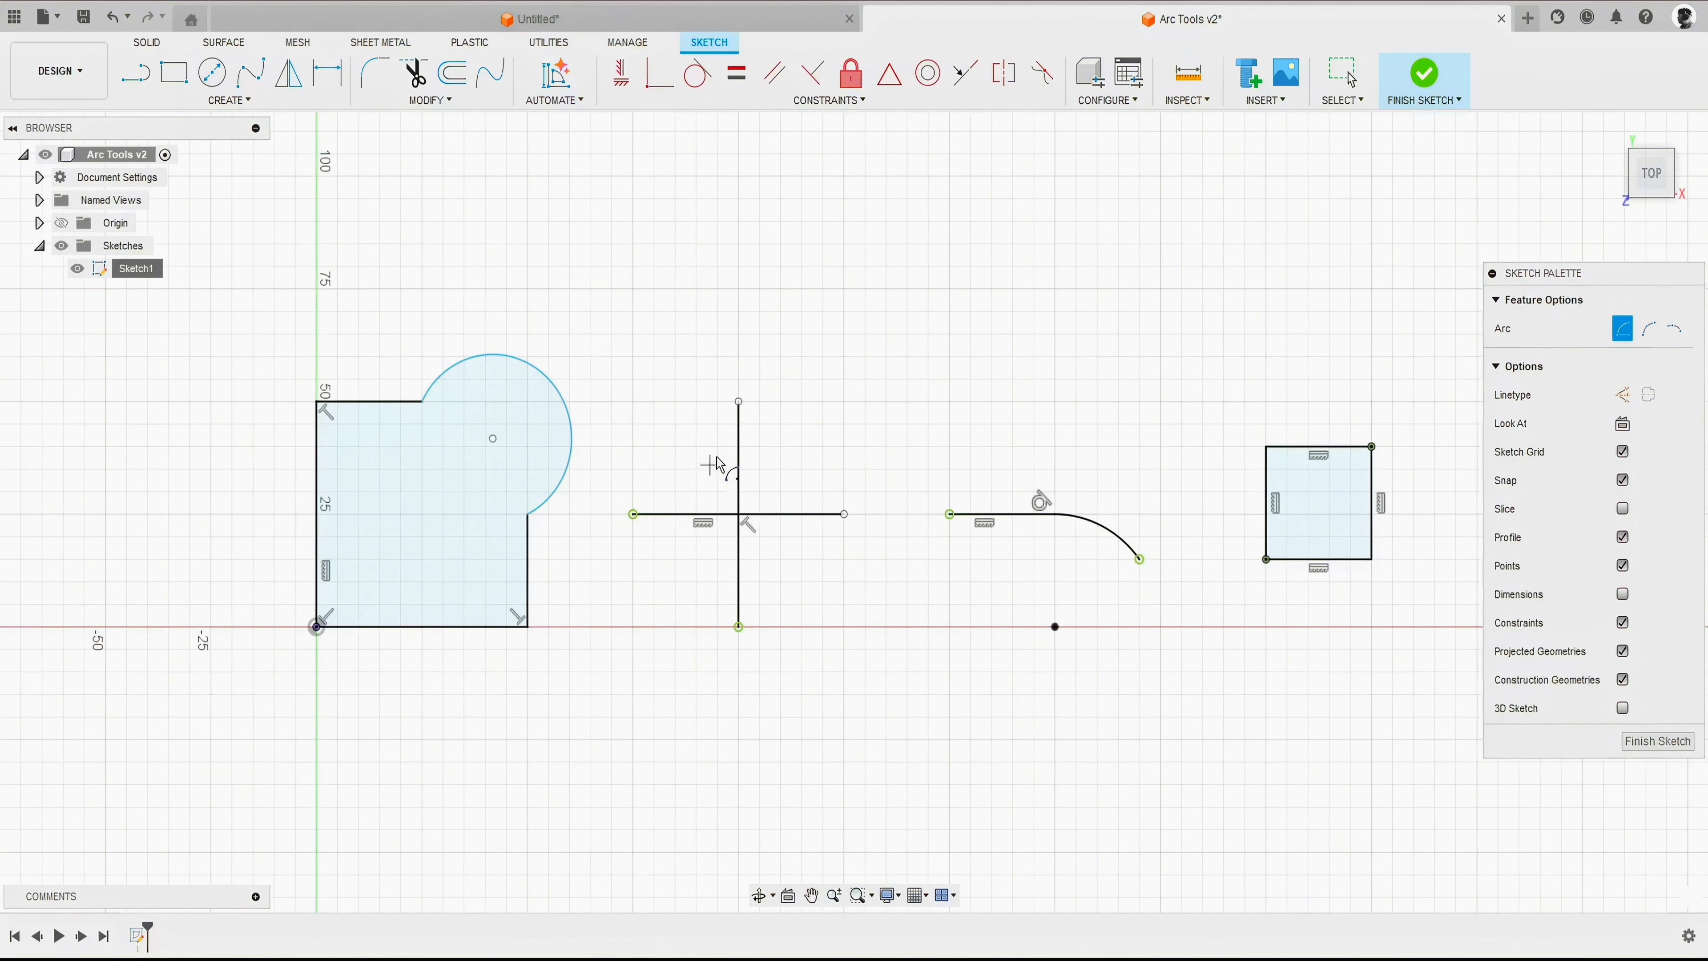
pyautogui.click(738, 514)
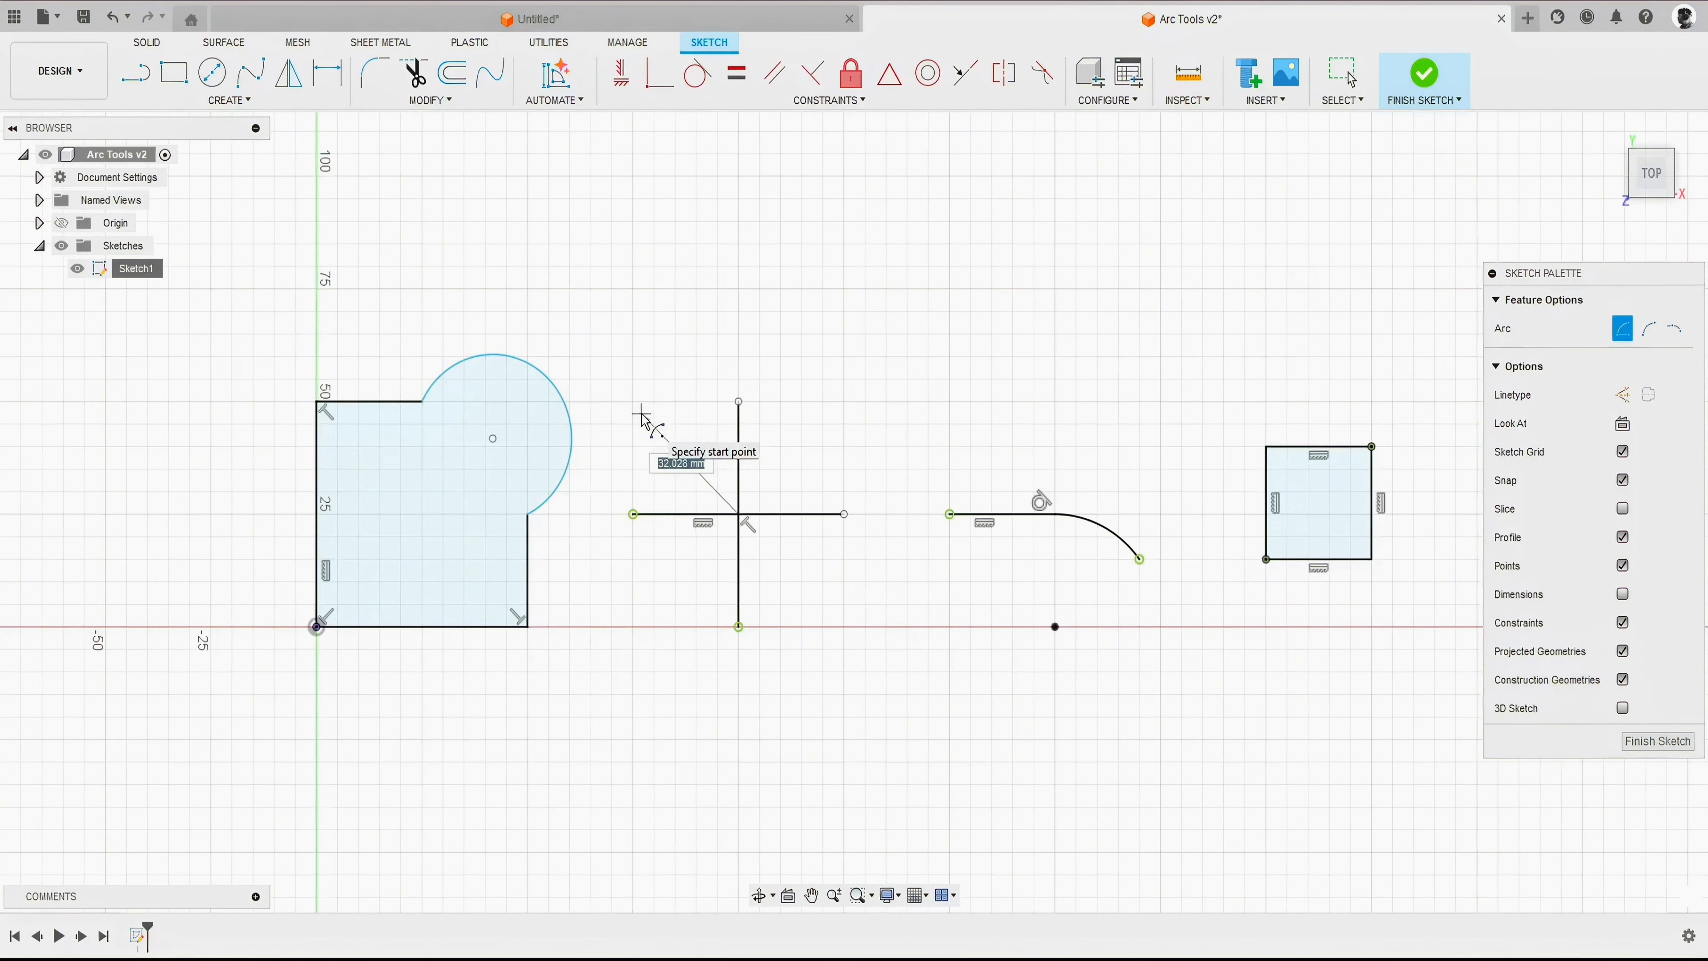
pyautogui.click(633, 515)
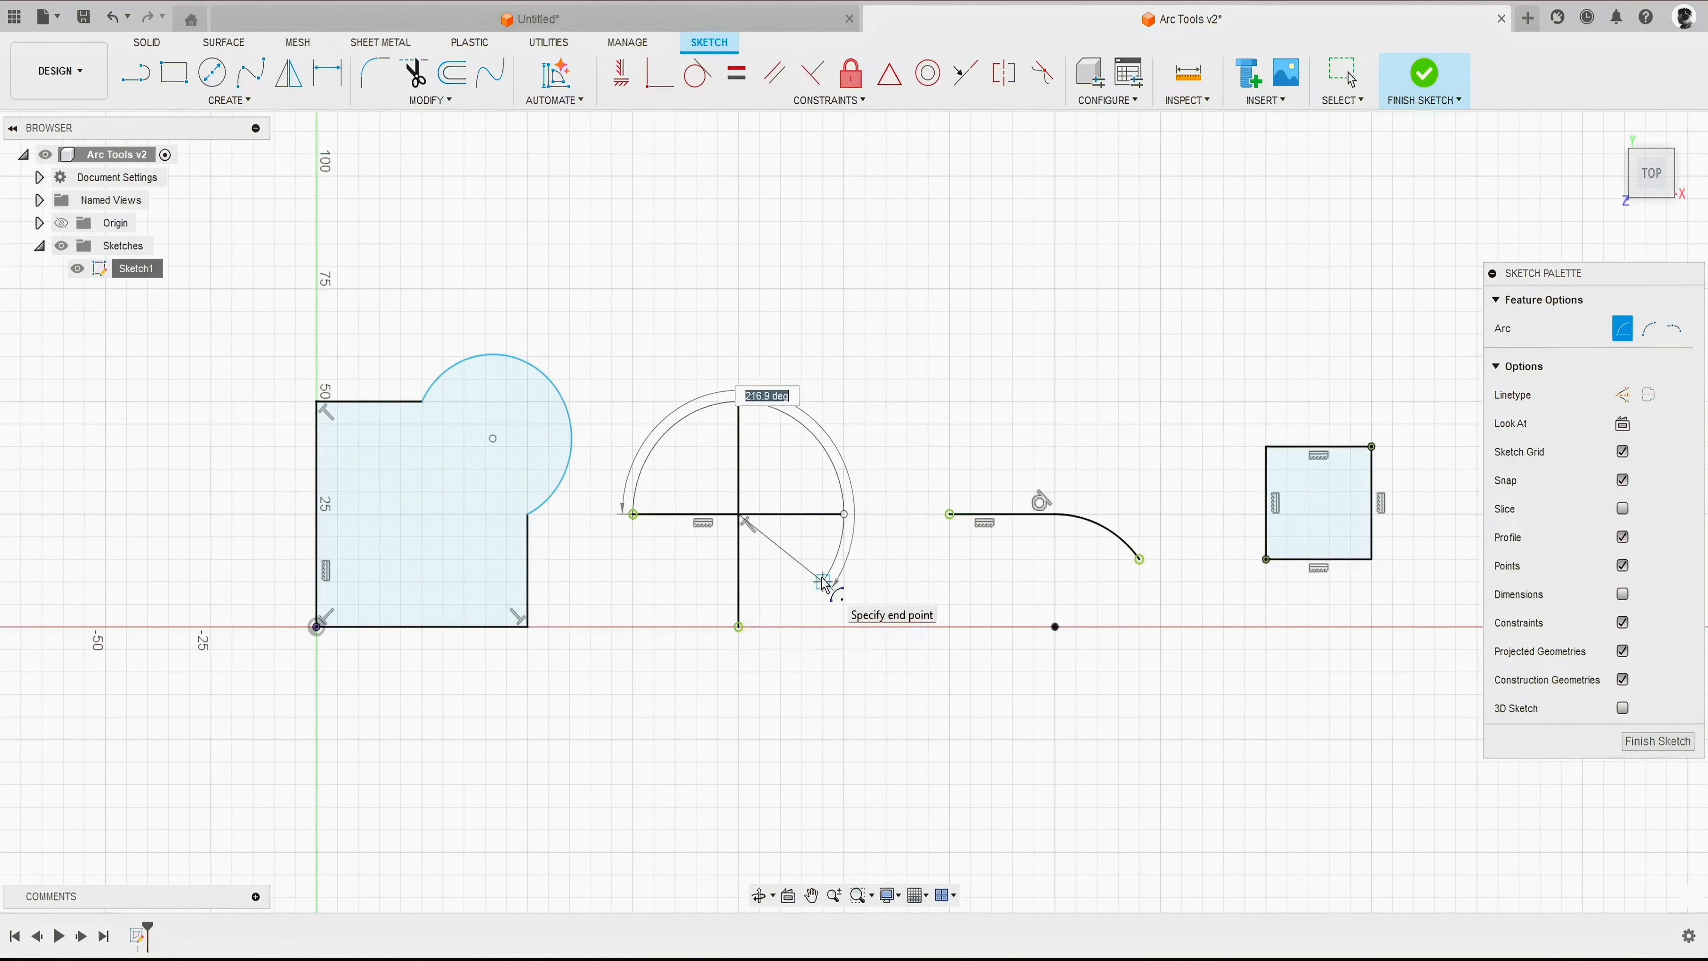
pyautogui.click(738, 627)
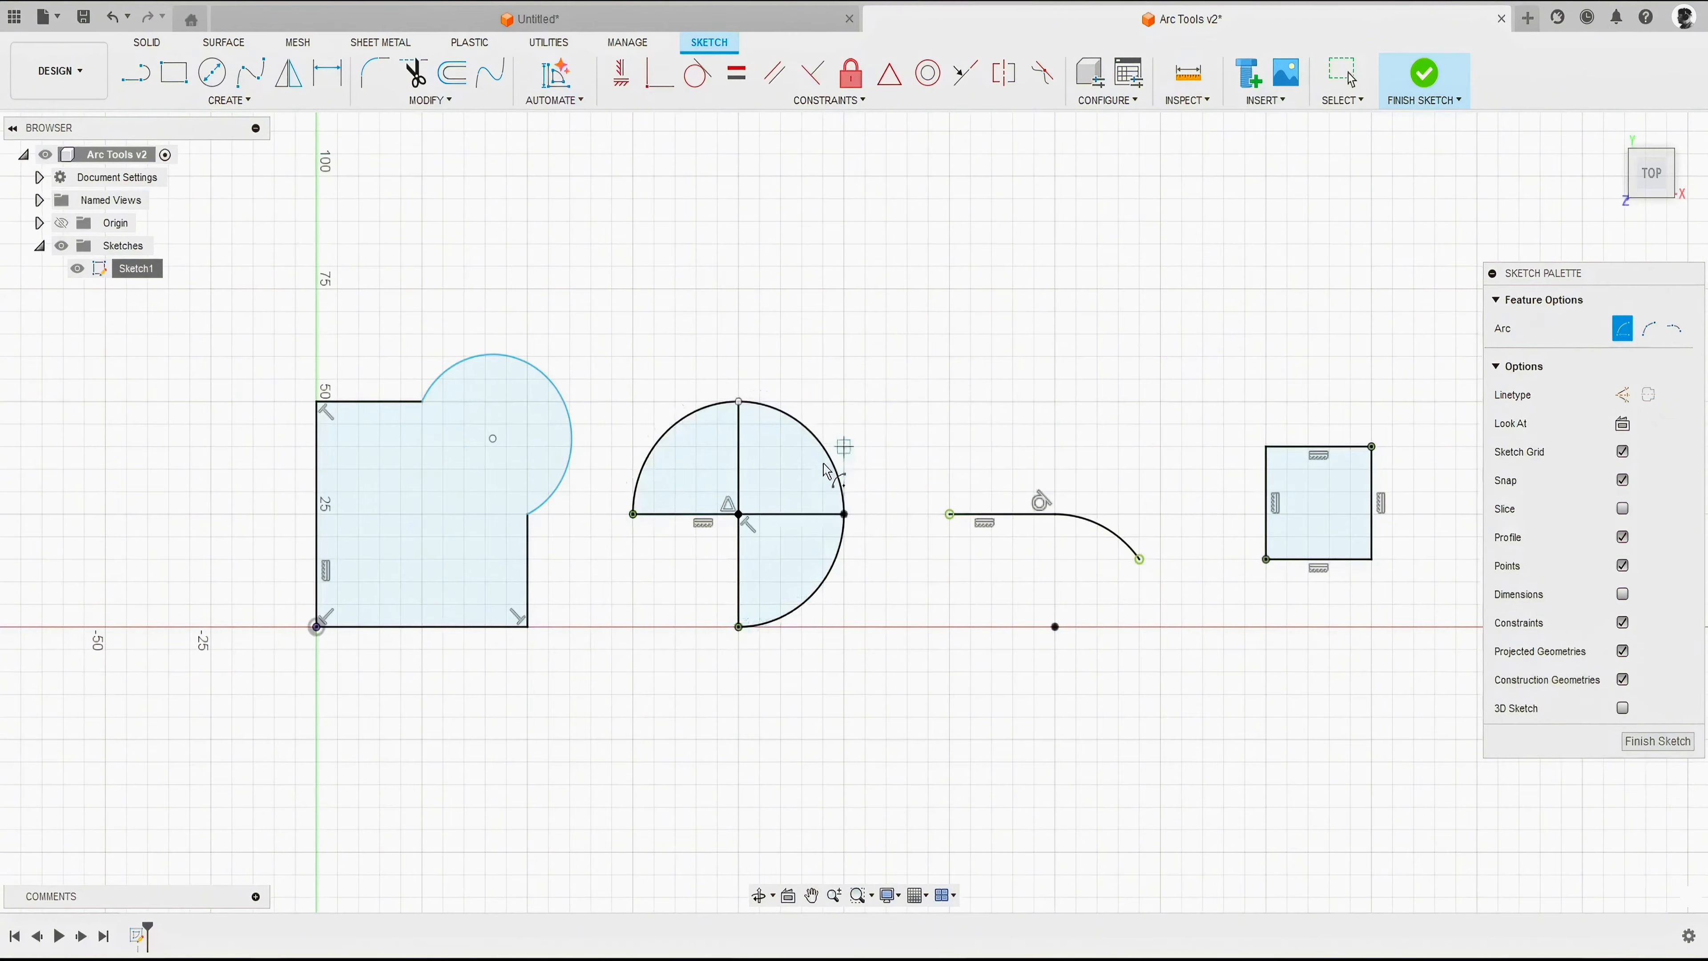
# Step: Add a slightly larger concentric three-quarter center point arc around the first one, starting left of the crossing and ending below it
pyautogui.click(737, 514)
pyautogui.click(609, 515)
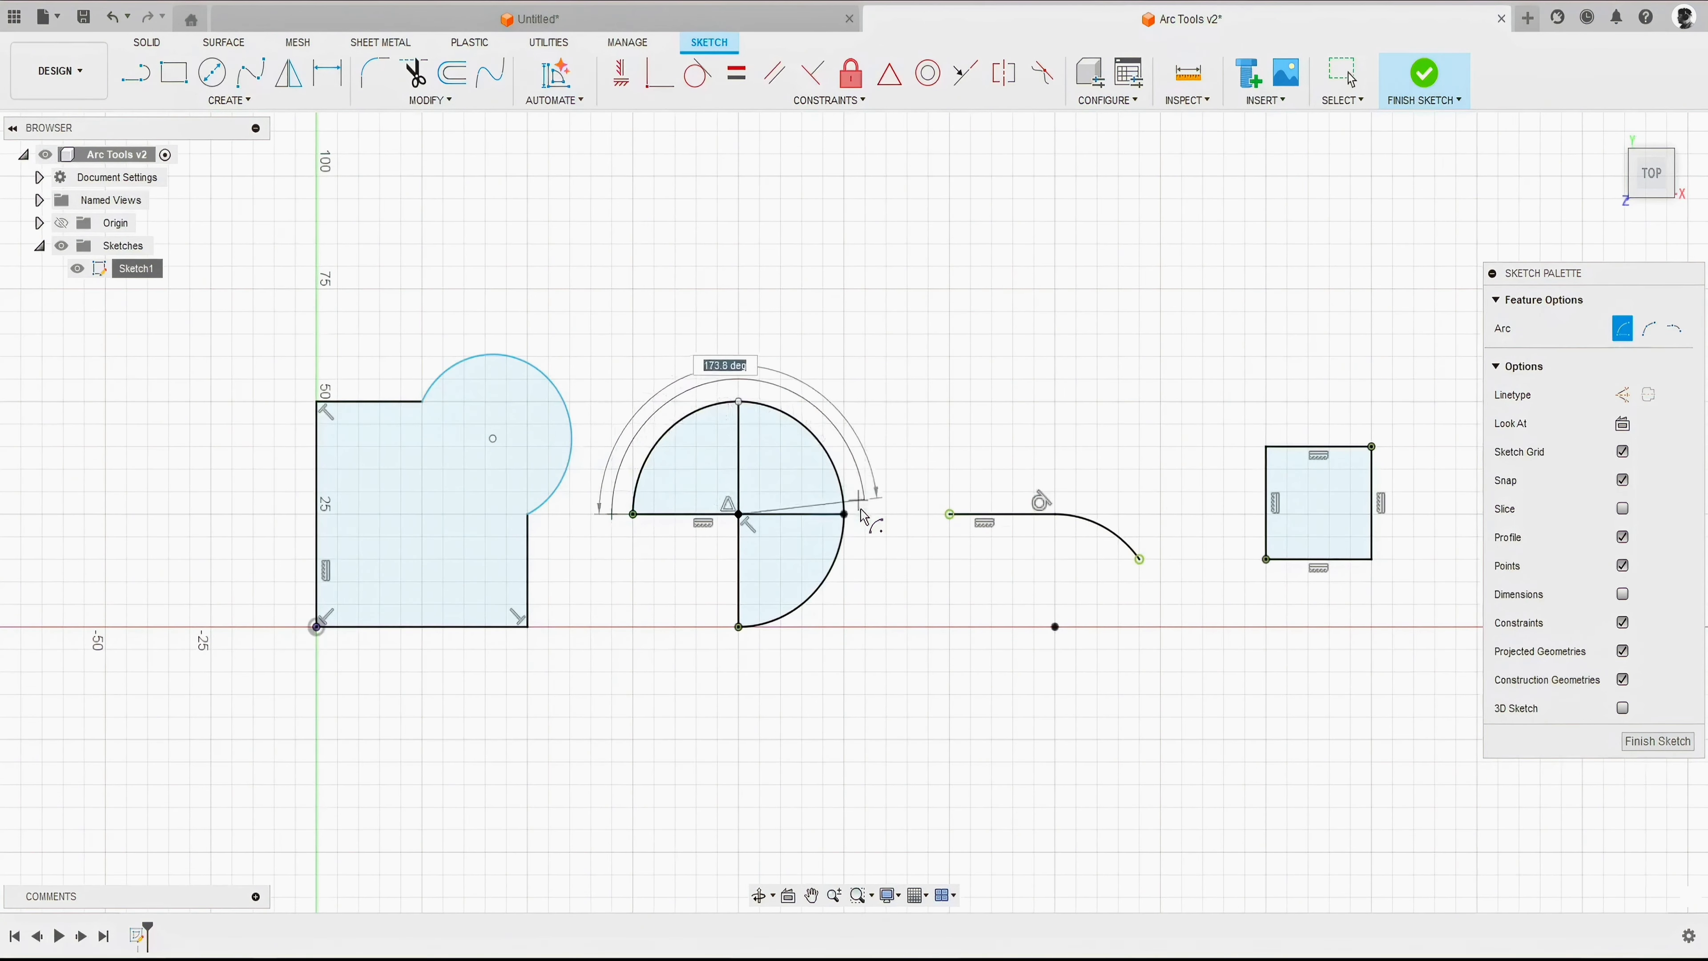
pyautogui.click(738, 648)
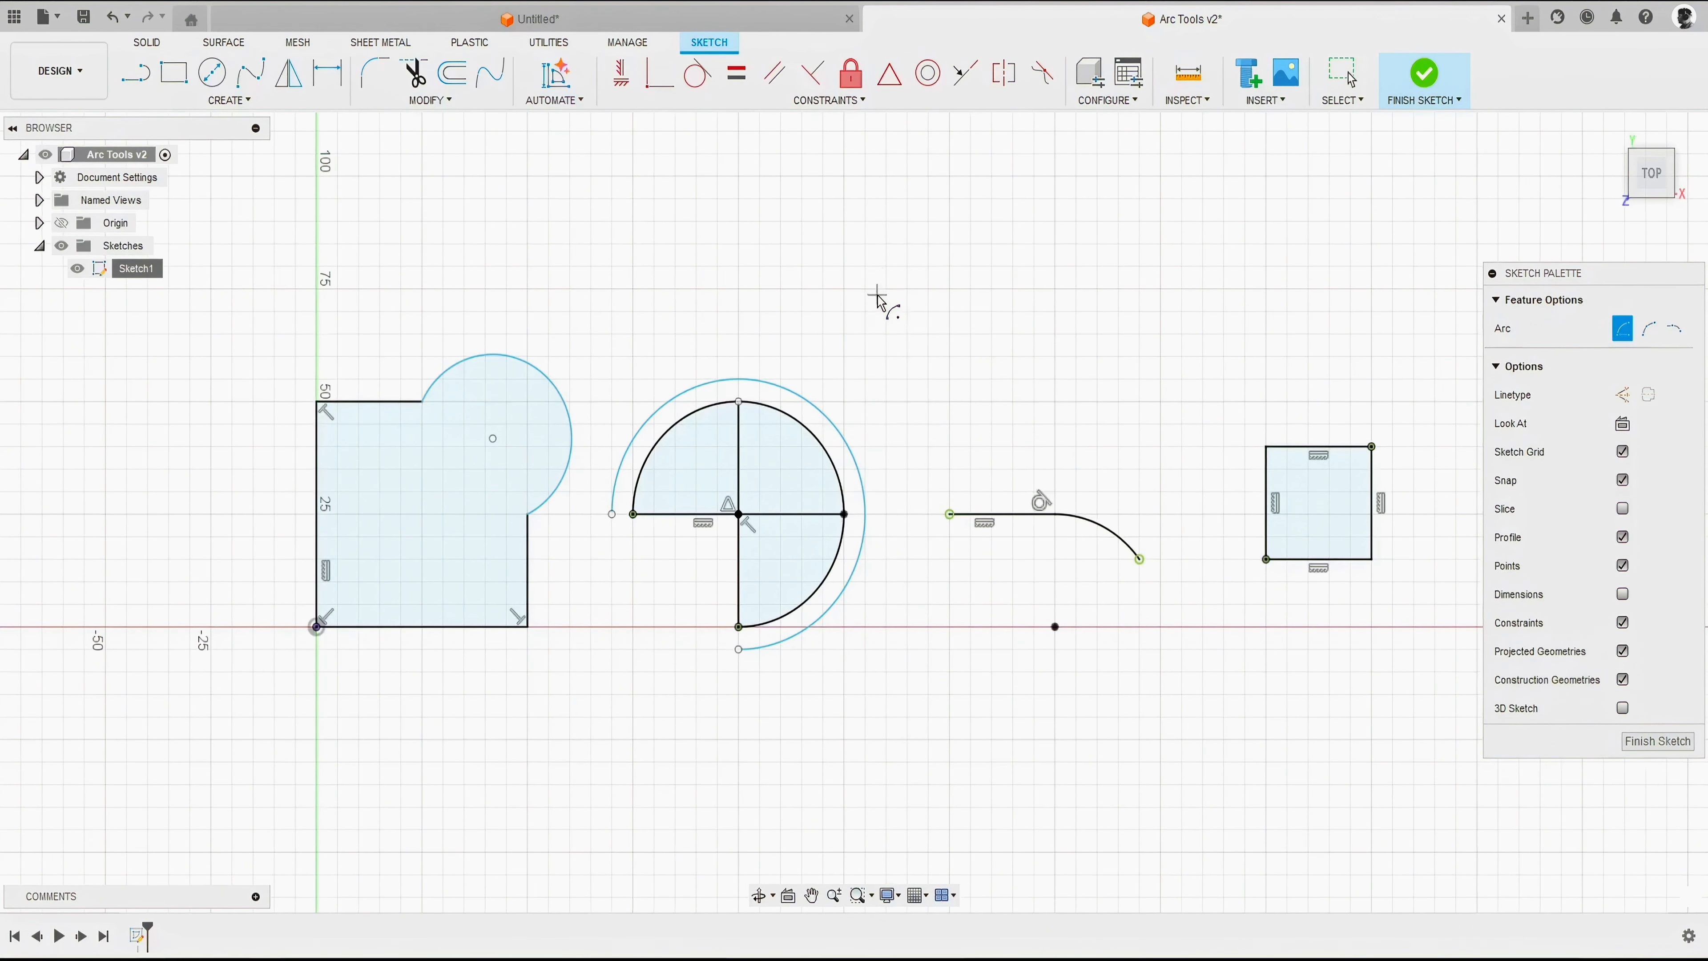
# Step: Draw a tangent arc from the free end of the existing curve to the lower-left corner of the rectangle
pyautogui.click(1676, 337)
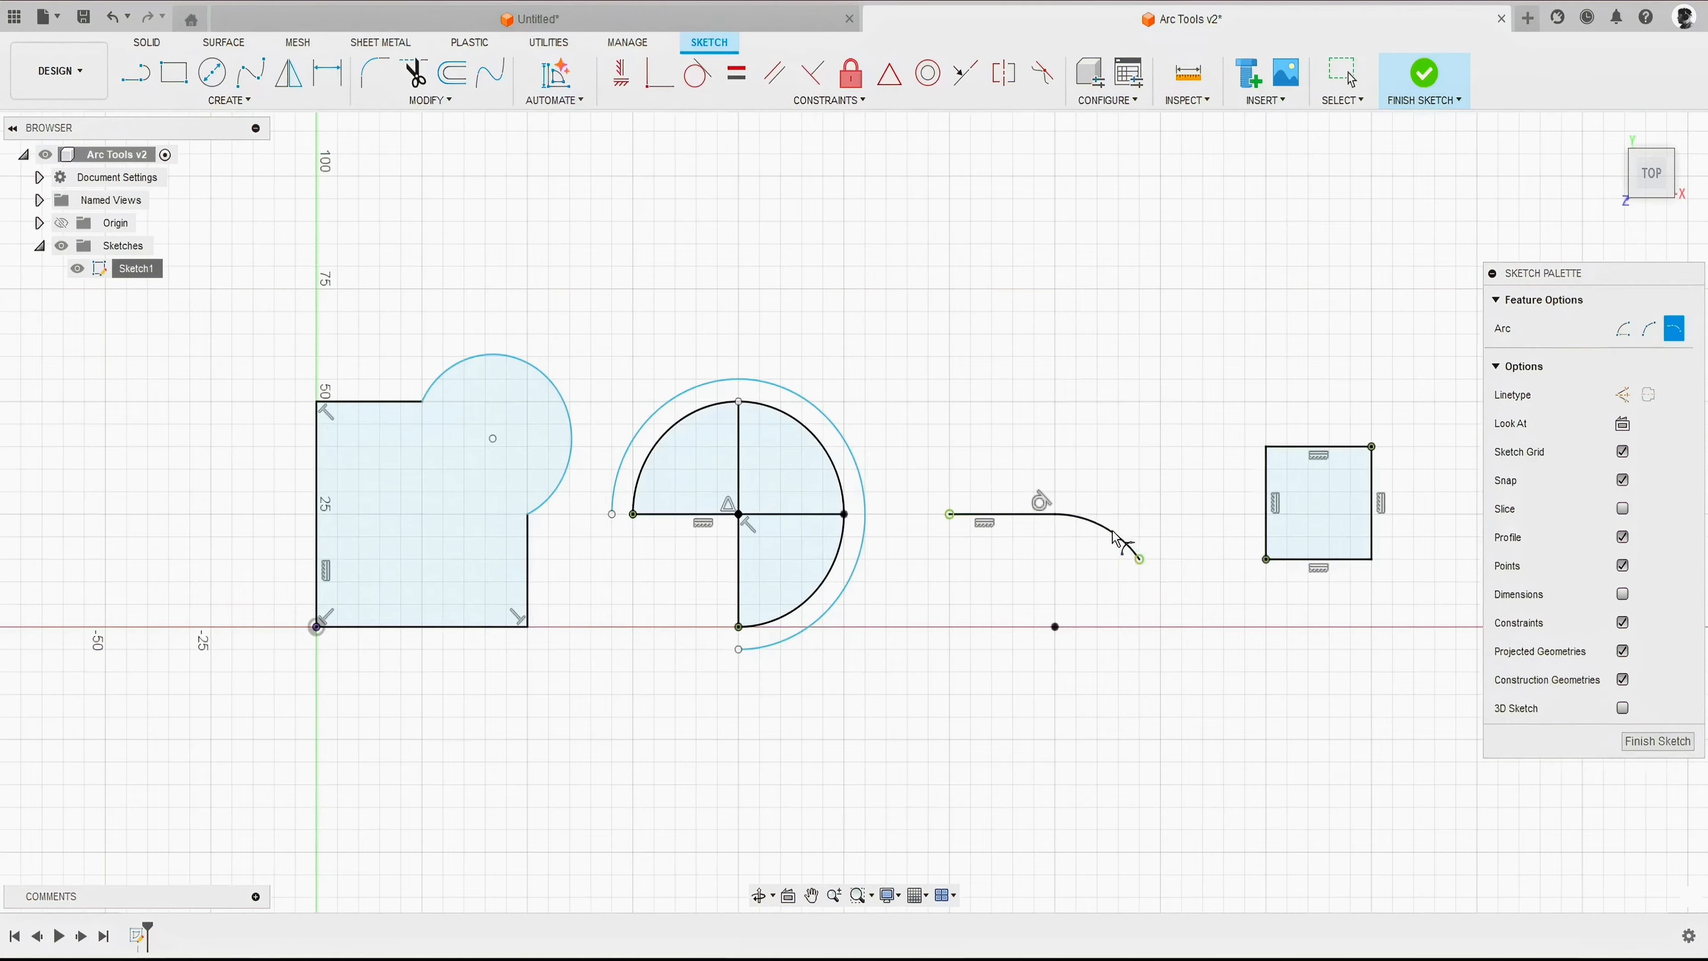
pyautogui.click(1140, 560)
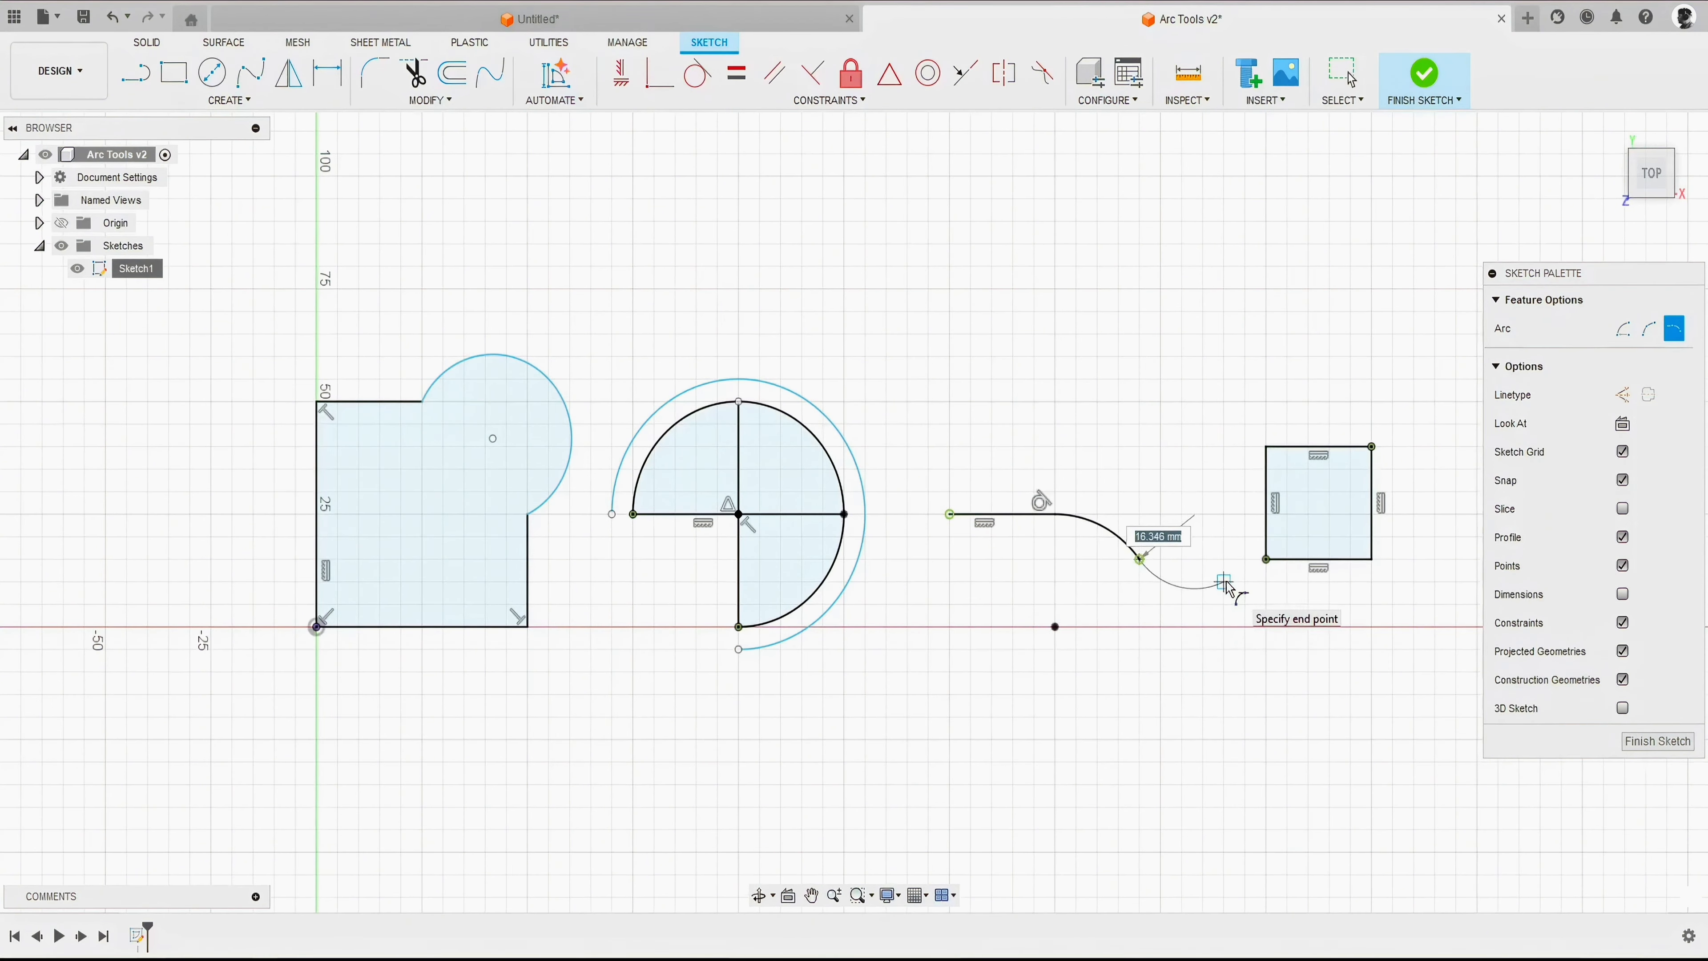
pyautogui.click(1140, 560)
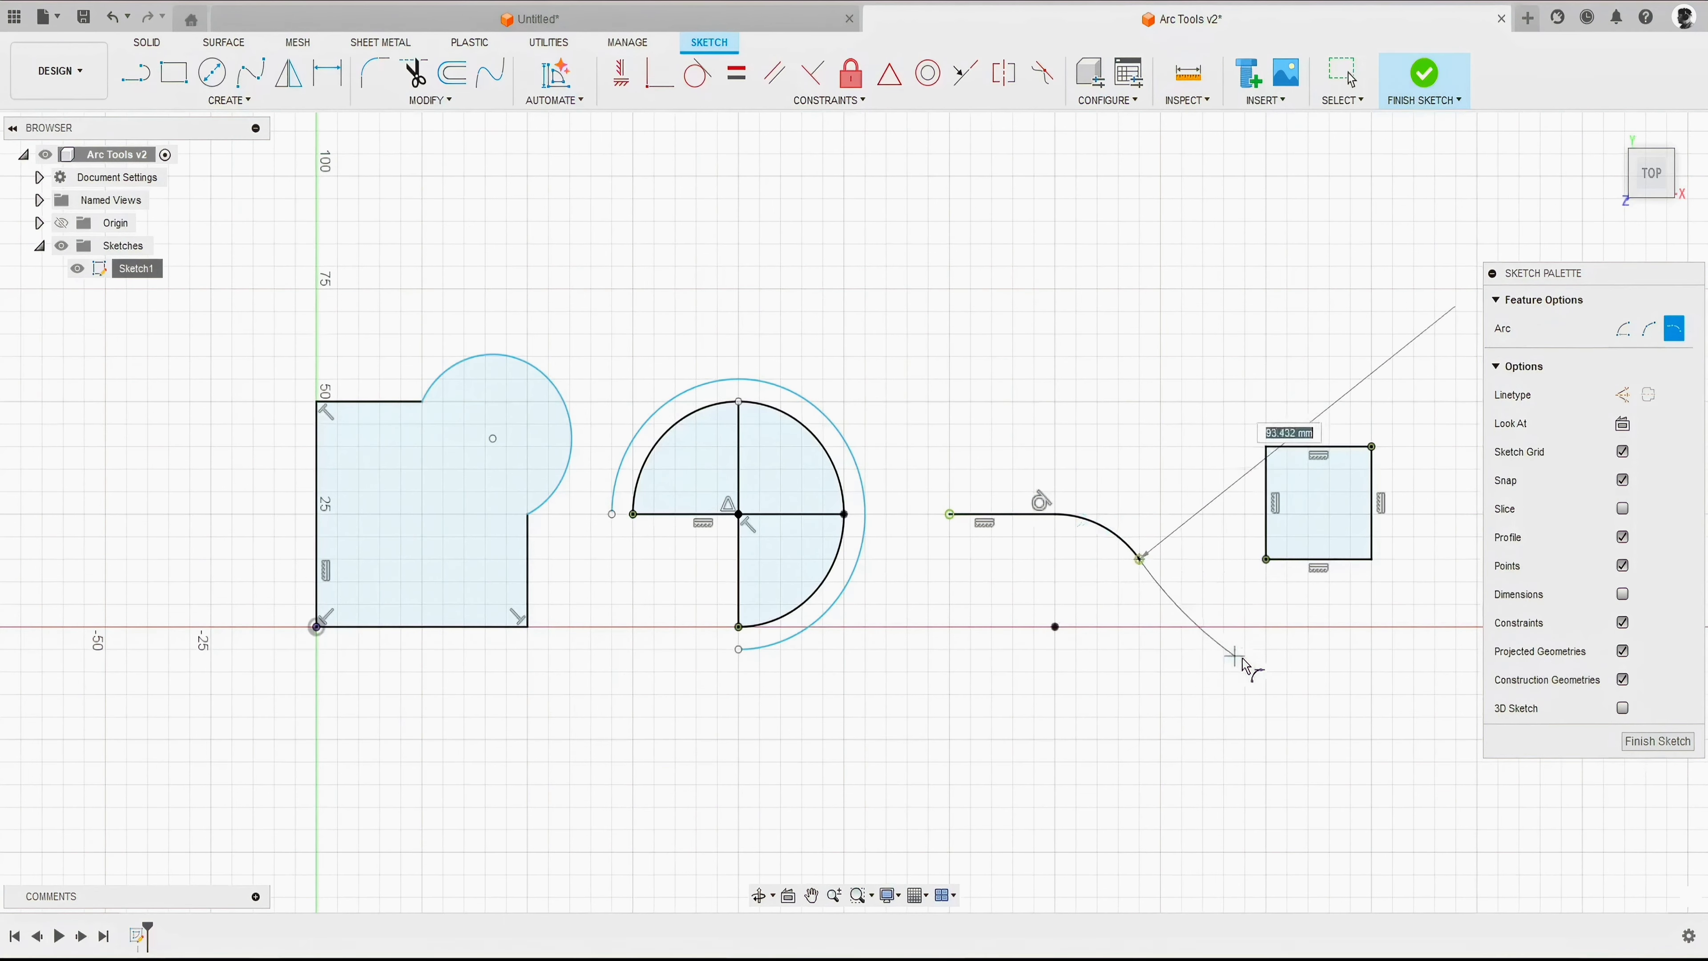
pyautogui.click(1265, 559)
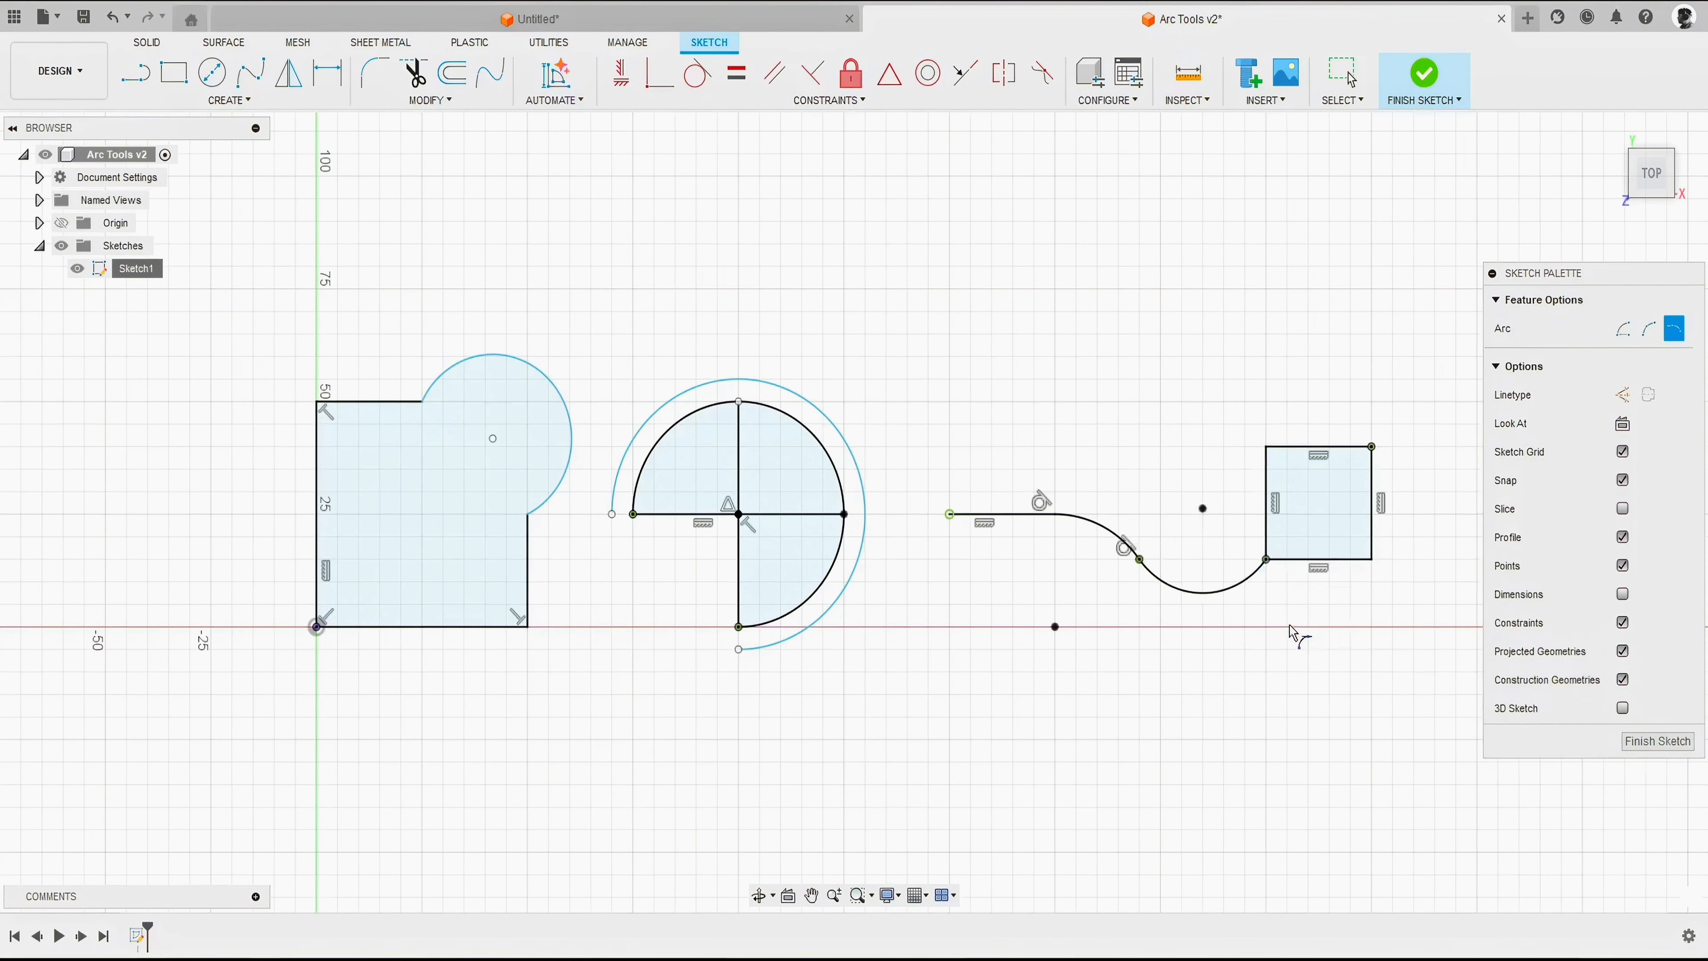
# Step: Sketch a horizontal line about 40 mm long in the empty area below the existing profiles
pyautogui.scroll(3, 1168, 579)
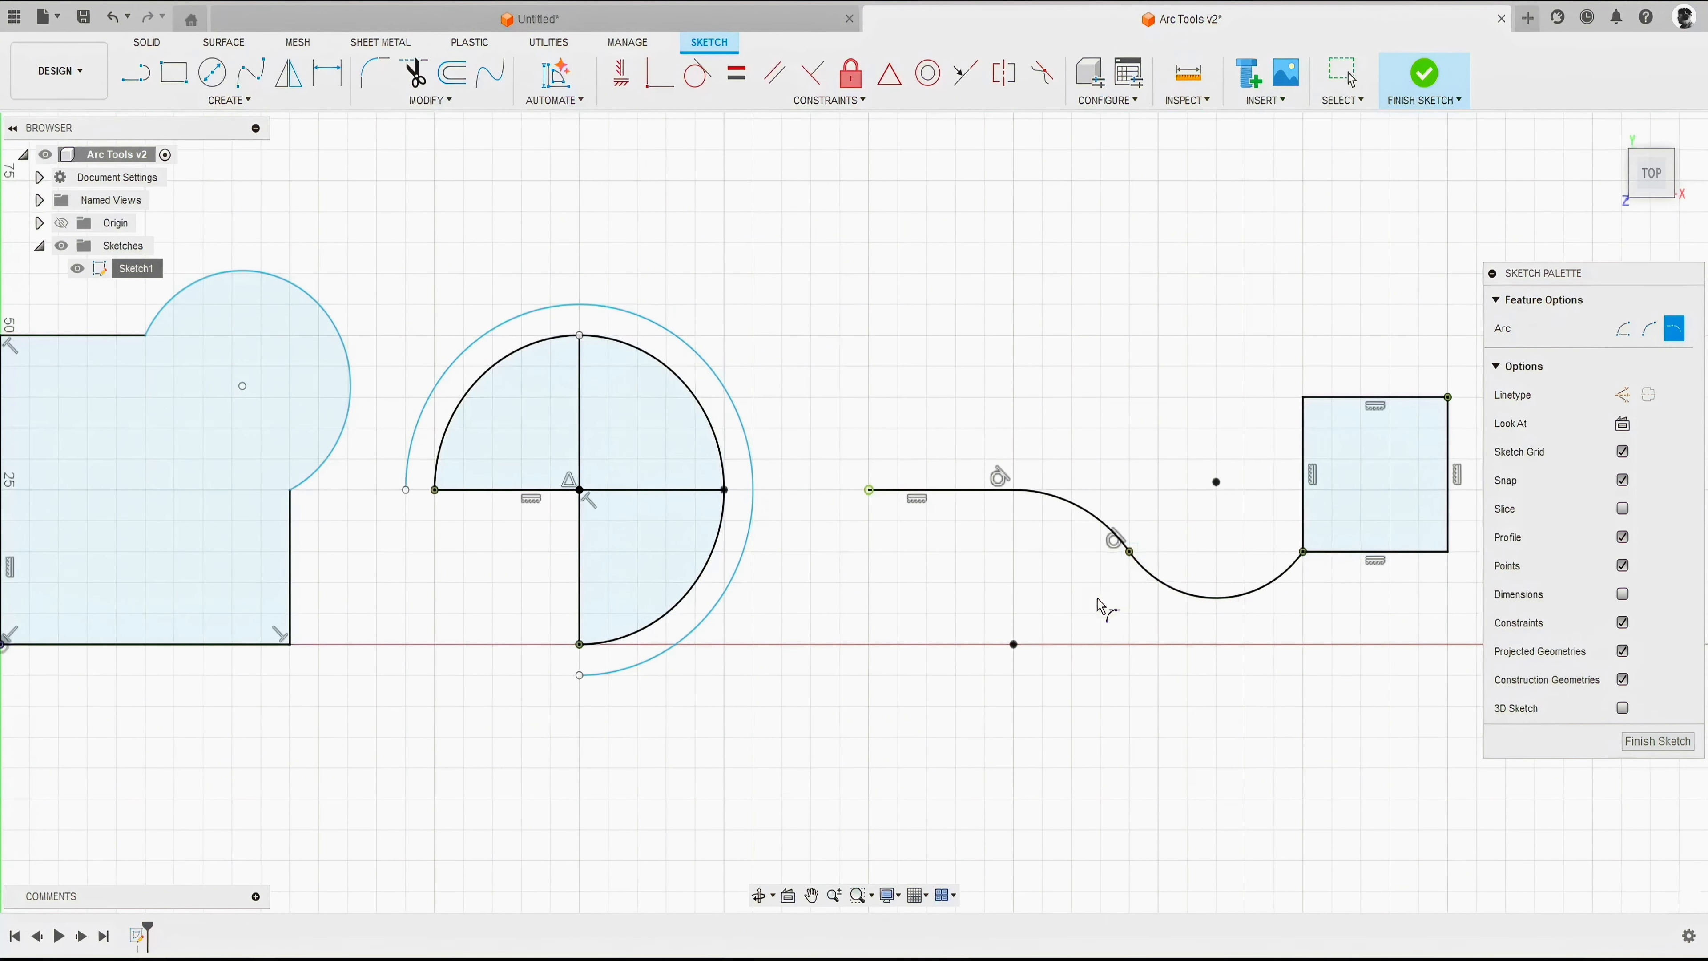
pyautogui.scroll(-5, 1106, 609)
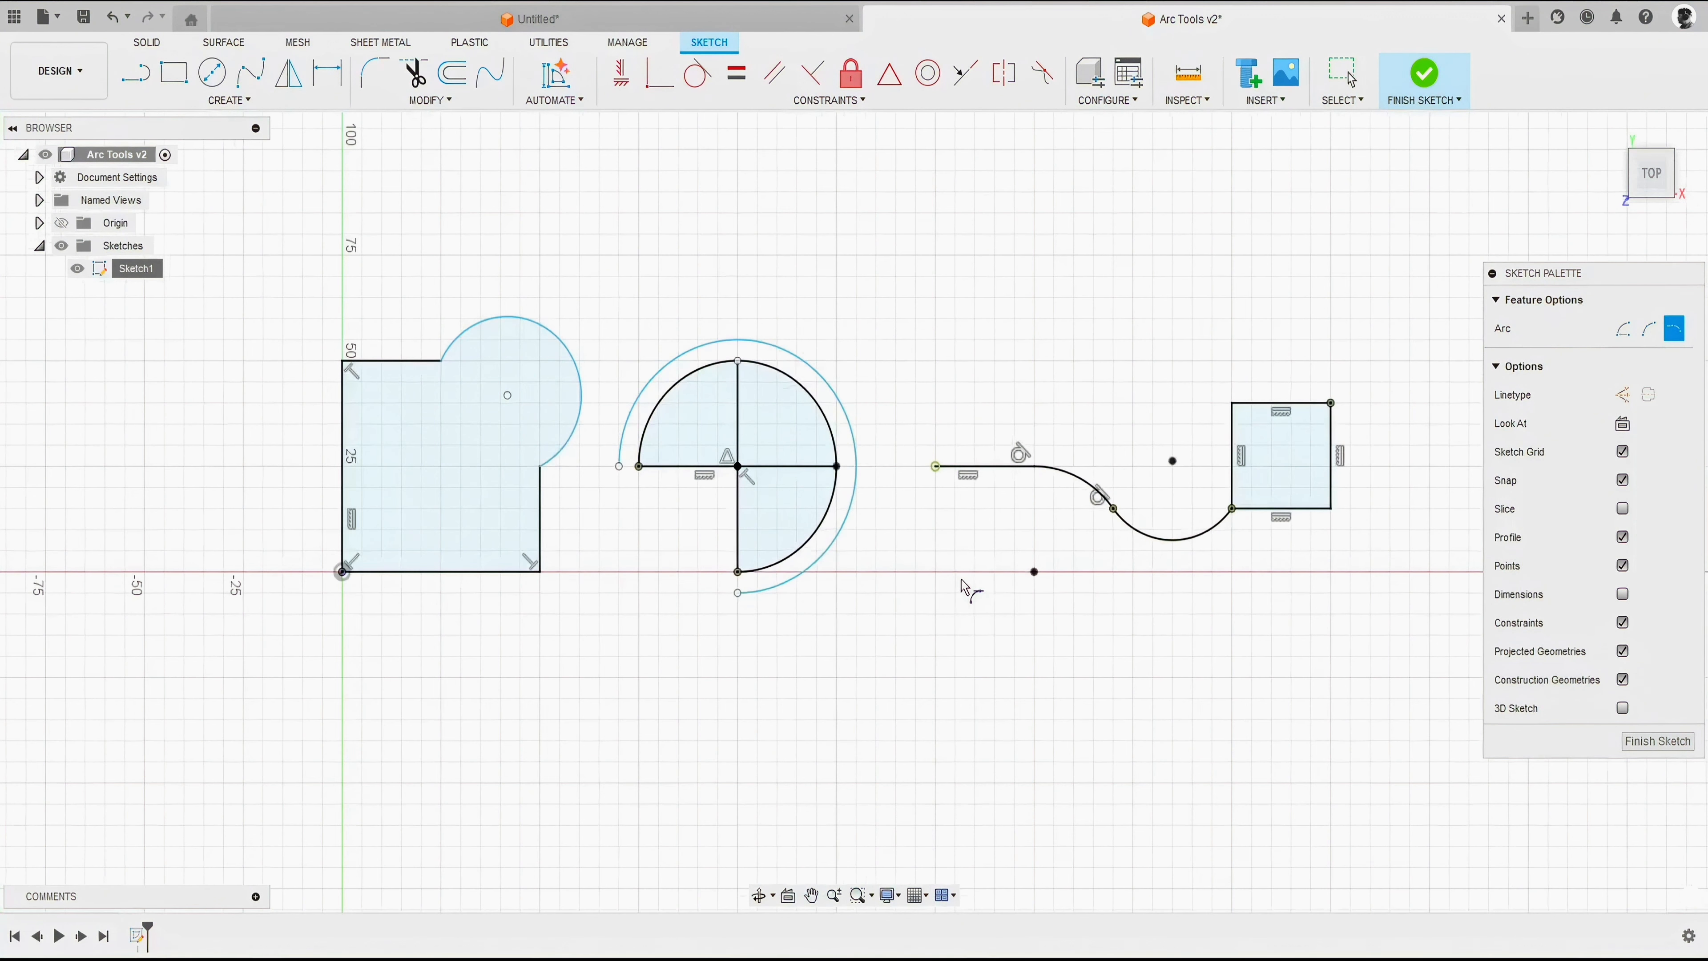
pyautogui.click(138, 75)
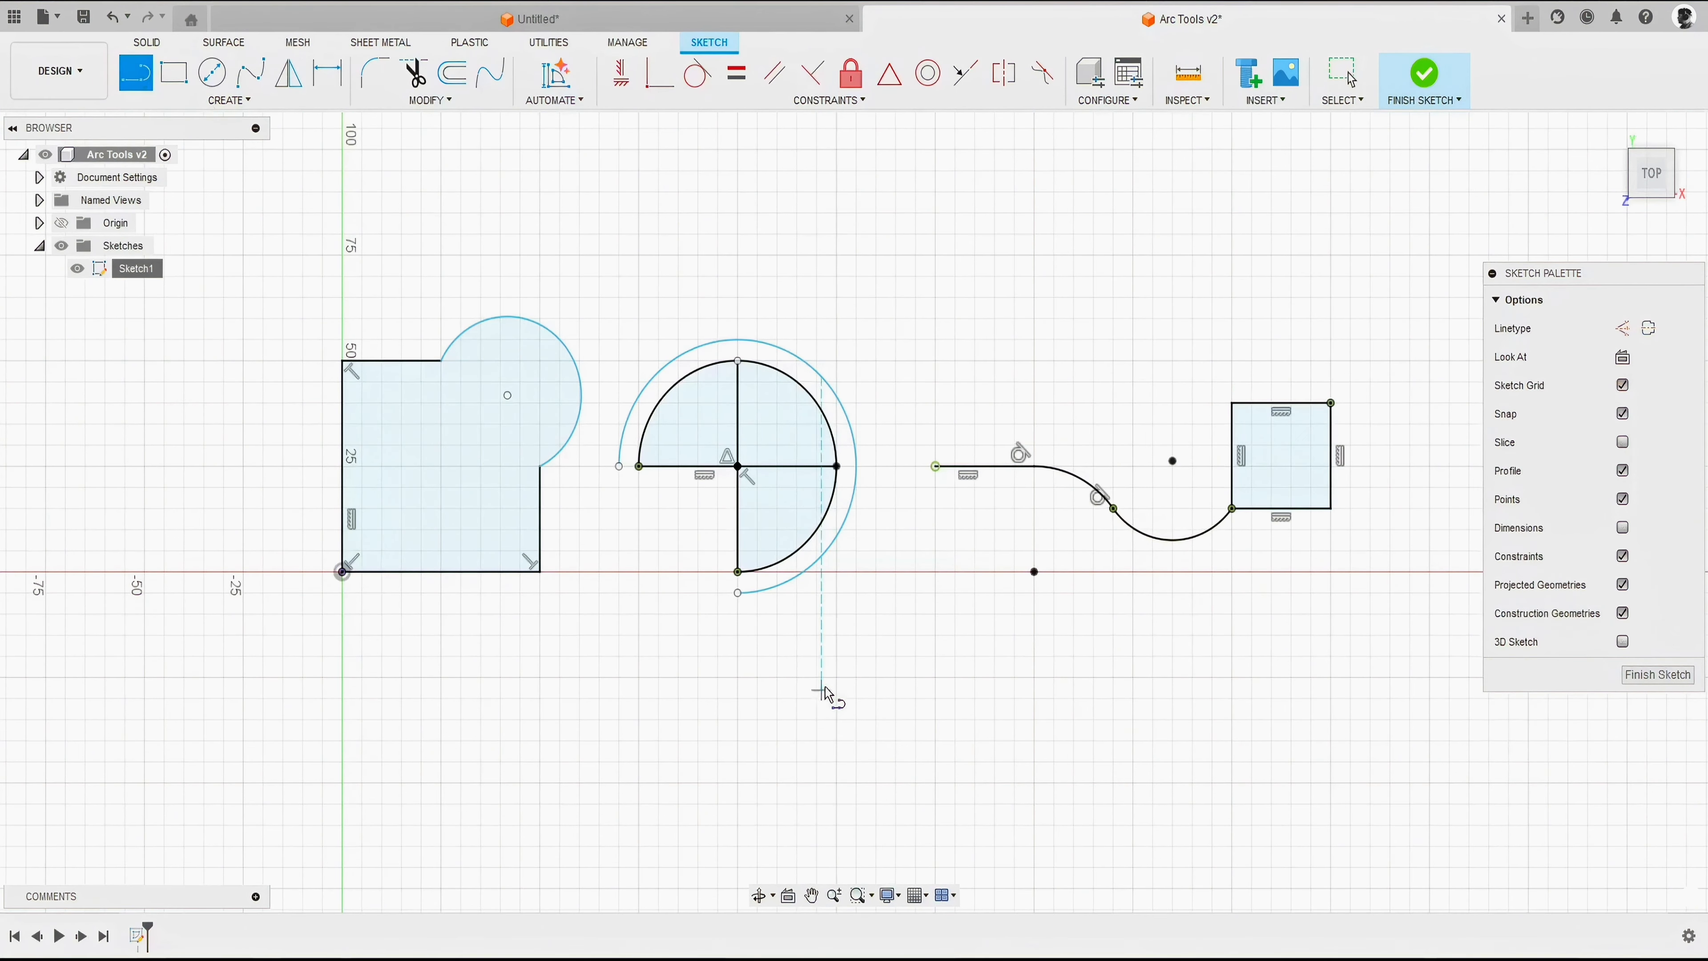
pyautogui.click(835, 678)
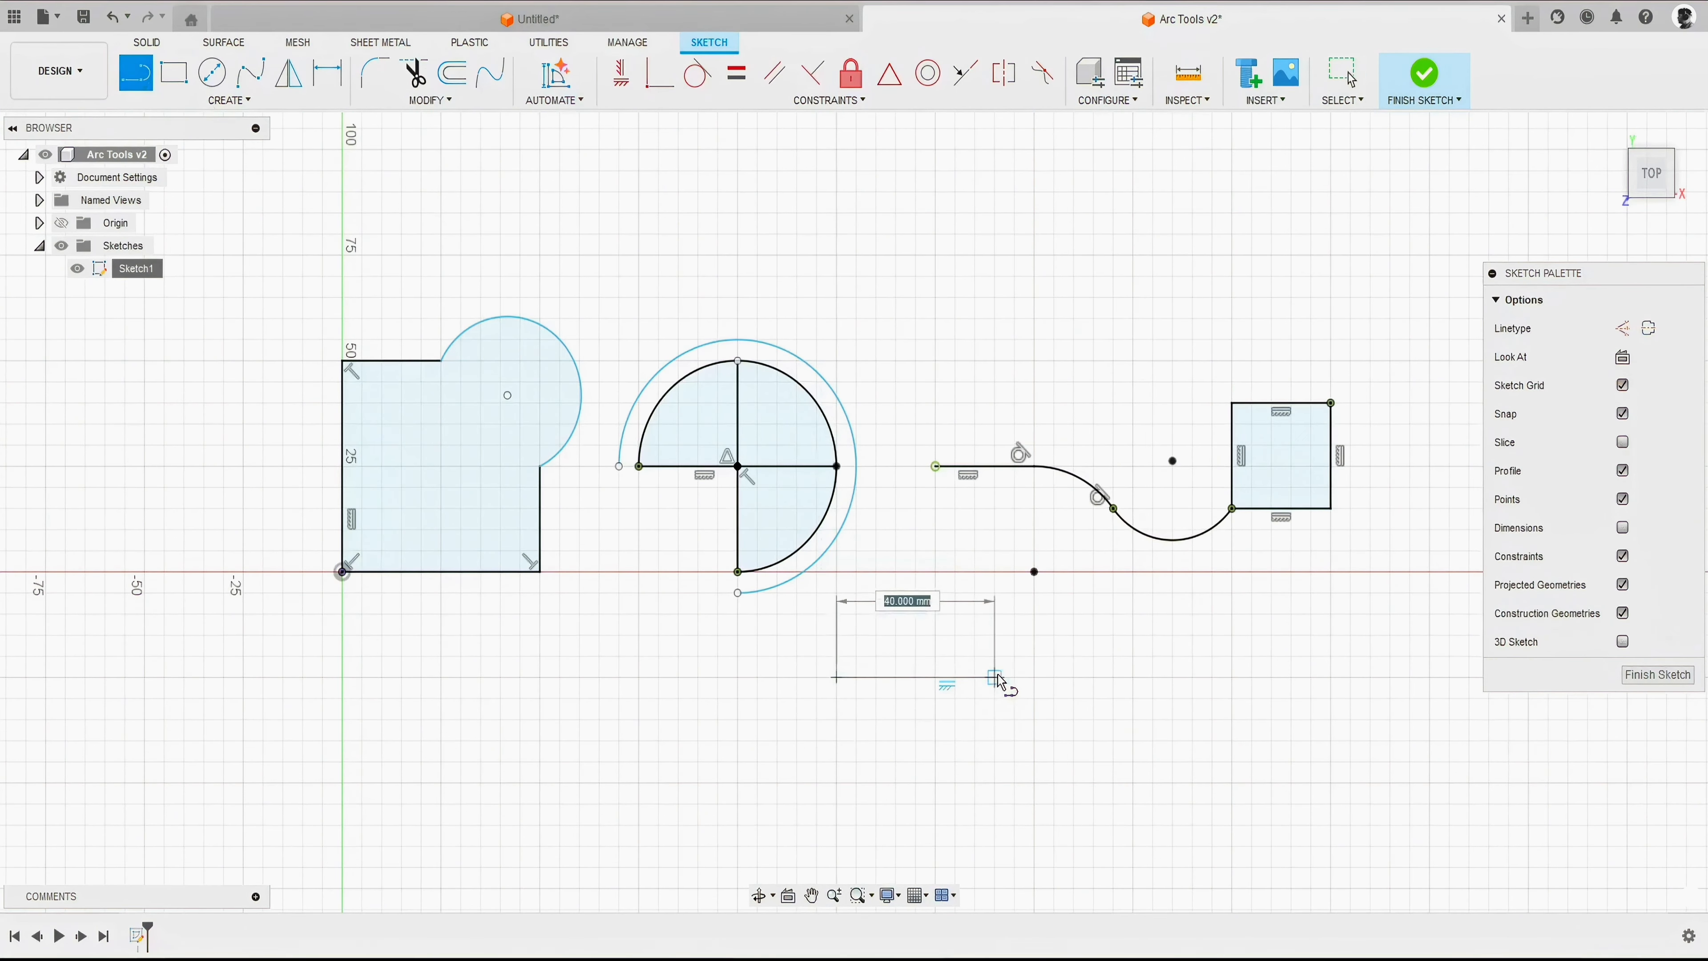
pyautogui.click(995, 678)
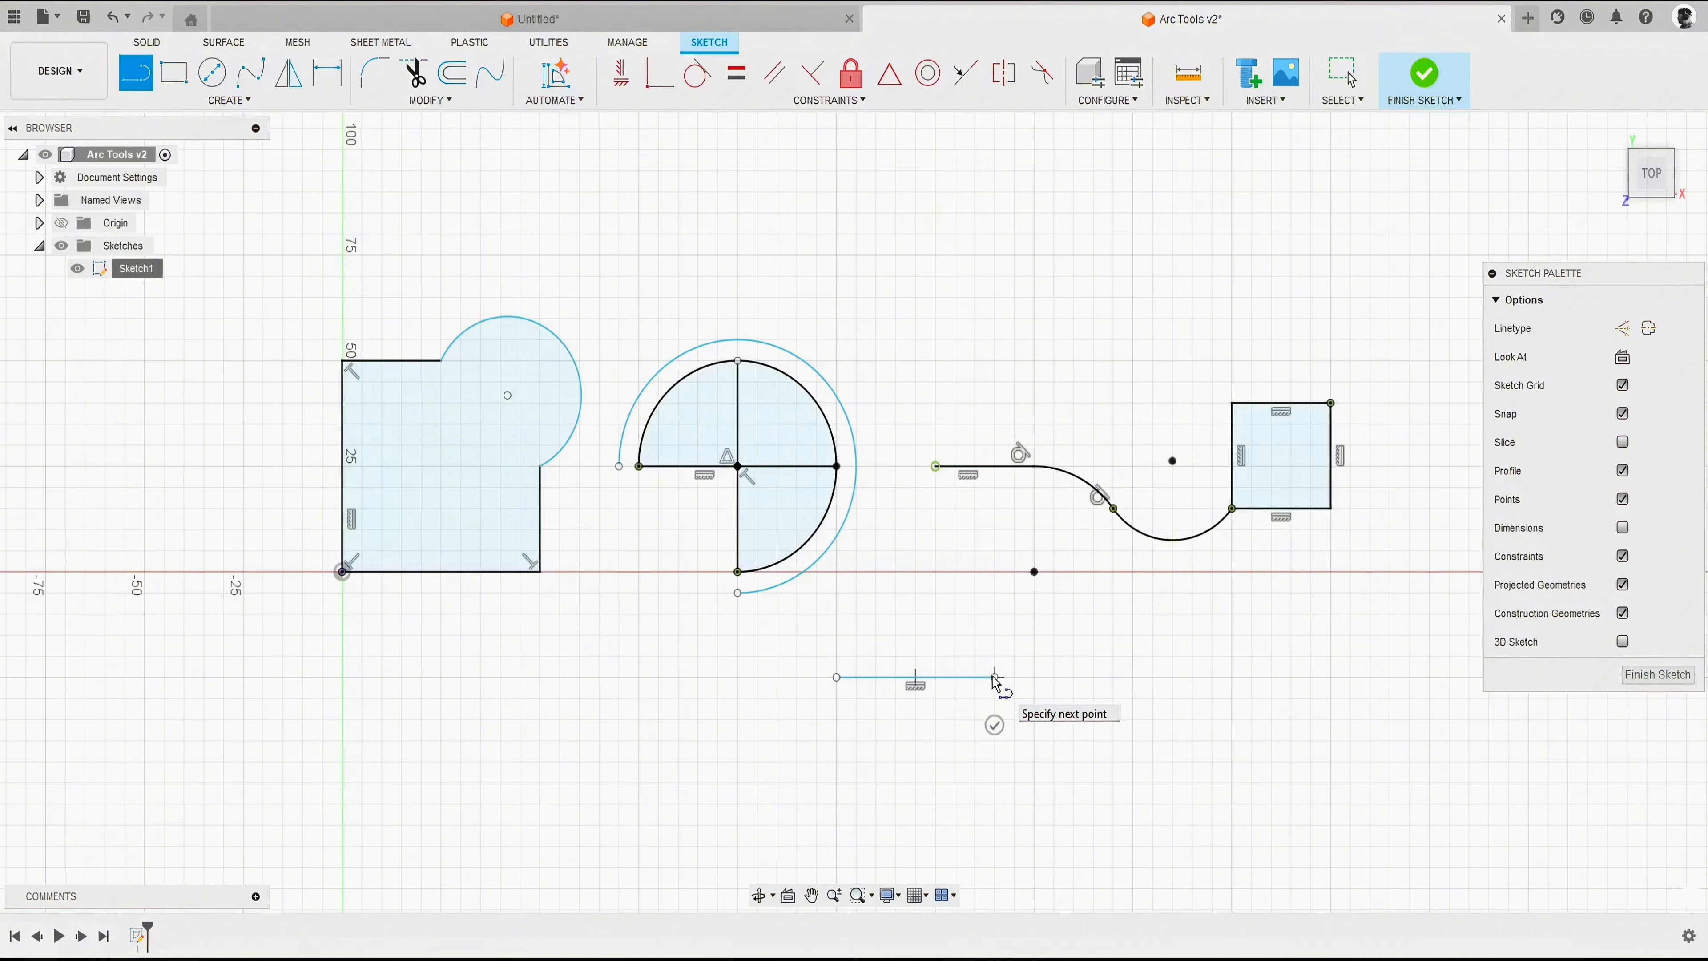
# Step: Continue from the line's right end with a chain of tangent arcs forming a looping freeform curve that curls in at its end, using the Line tool
pyautogui.moveTo(993, 677); pyautogui.dragTo(1056, 721)
pyautogui.moveTo(1056, 721); pyautogui.dragTo(907, 783)
pyautogui.moveTo(907, 782); pyautogui.dragTo(983, 756)
pyautogui.press('Escape')
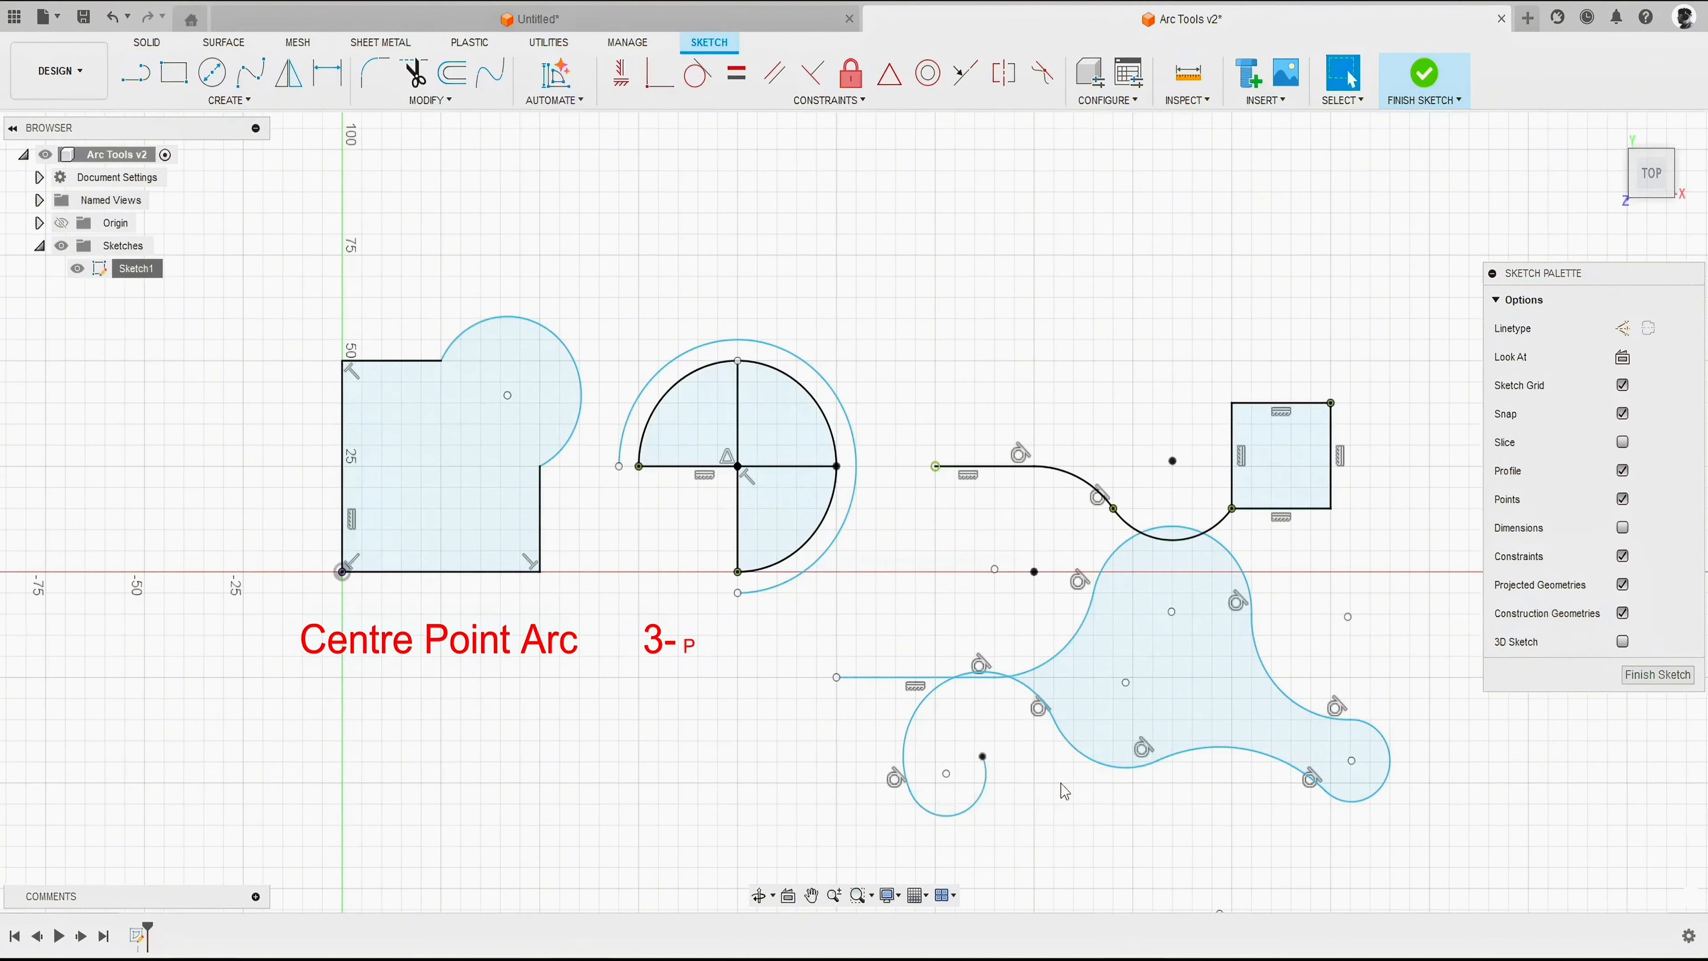